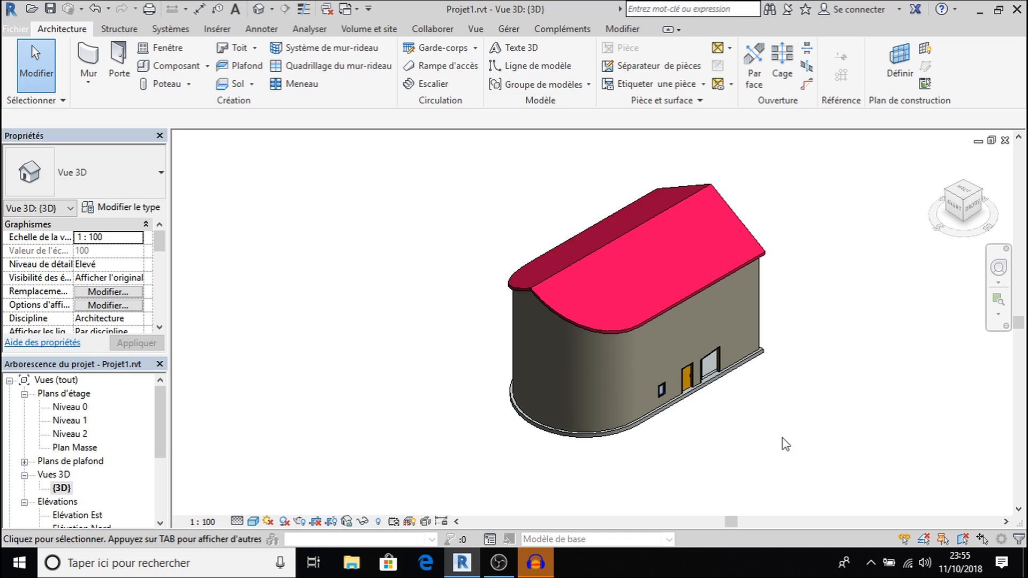
# Step: Open the Plan Masse floor plan with the whole building in view
pyautogui.click(364, 29)
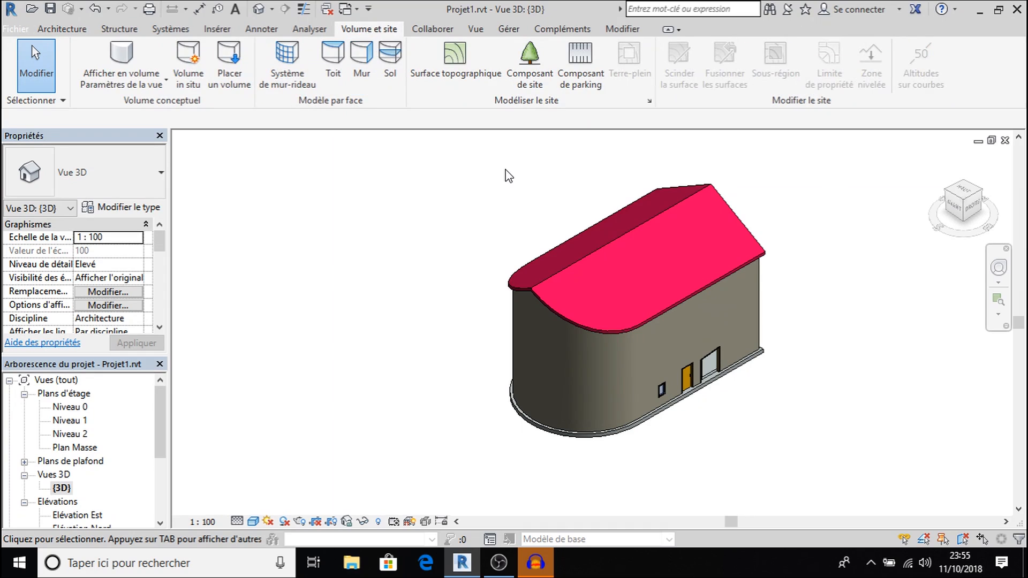
pyautogui.click(67, 448)
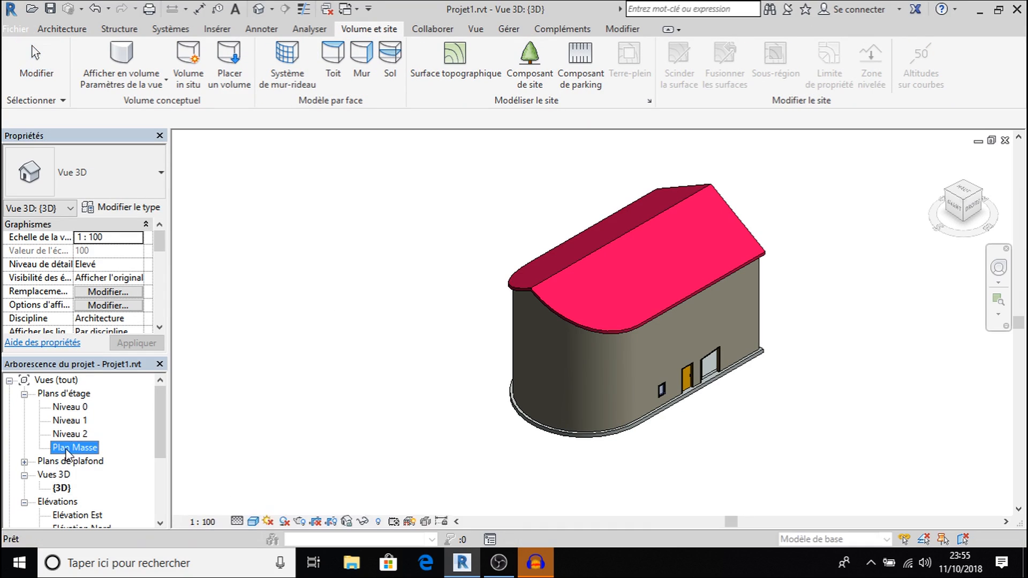
pyautogui.doubleClick(64, 447)
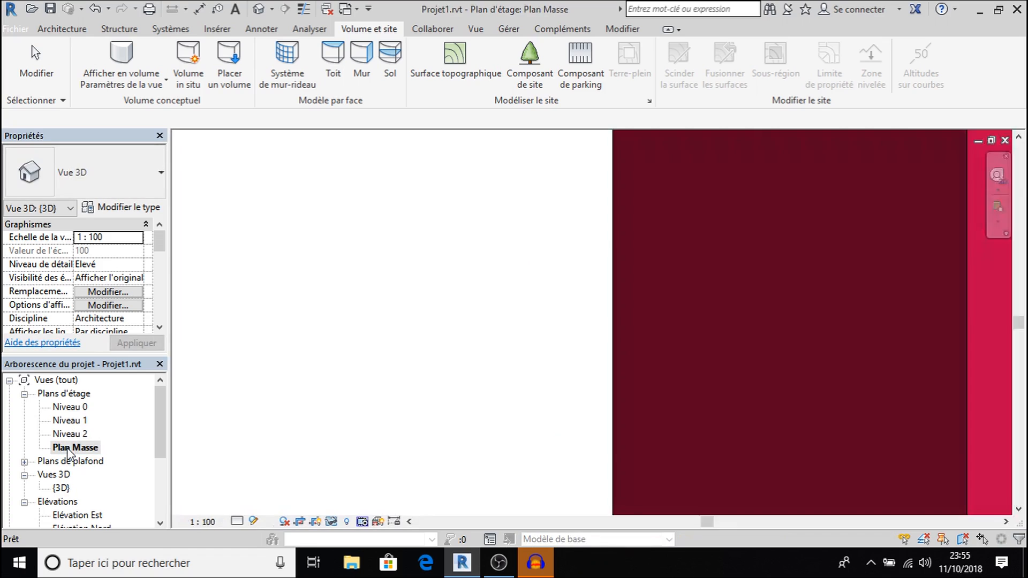
pyautogui.scroll(-6, 683, 349)
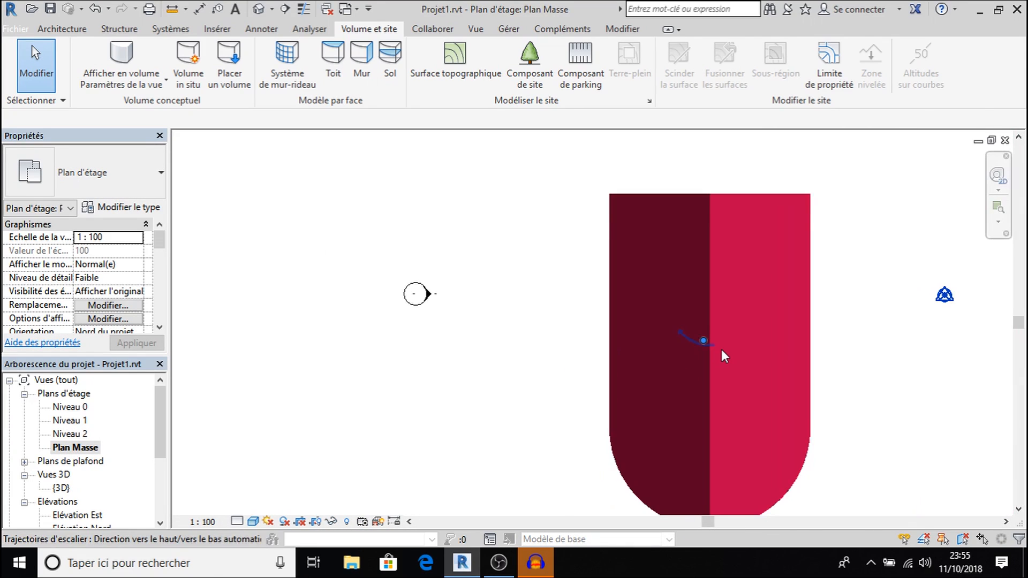
pyautogui.scroll(3, 801, 407)
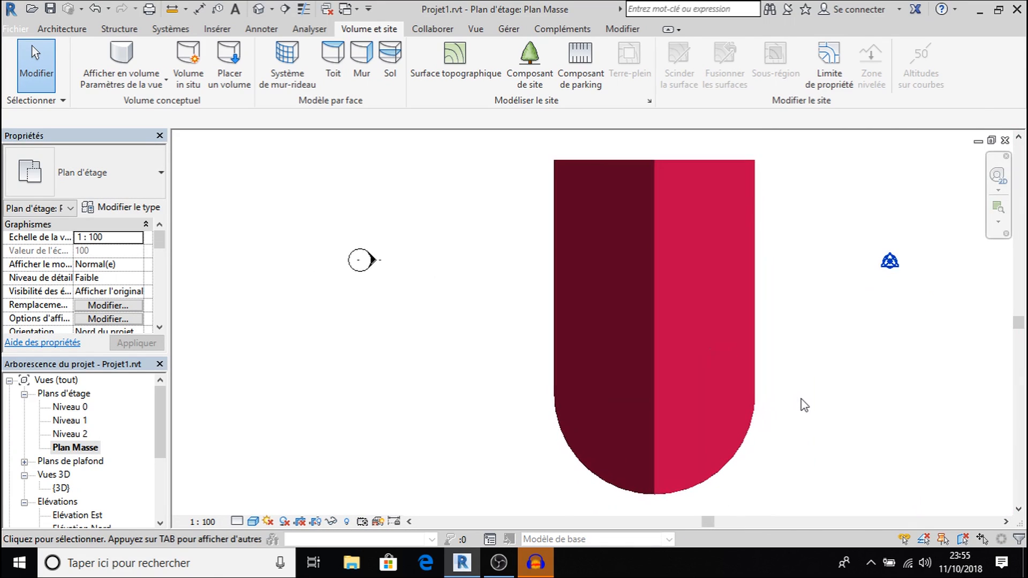
pyautogui.scroll(-3, 803, 410)
pyautogui.scroll(1, 806, 409)
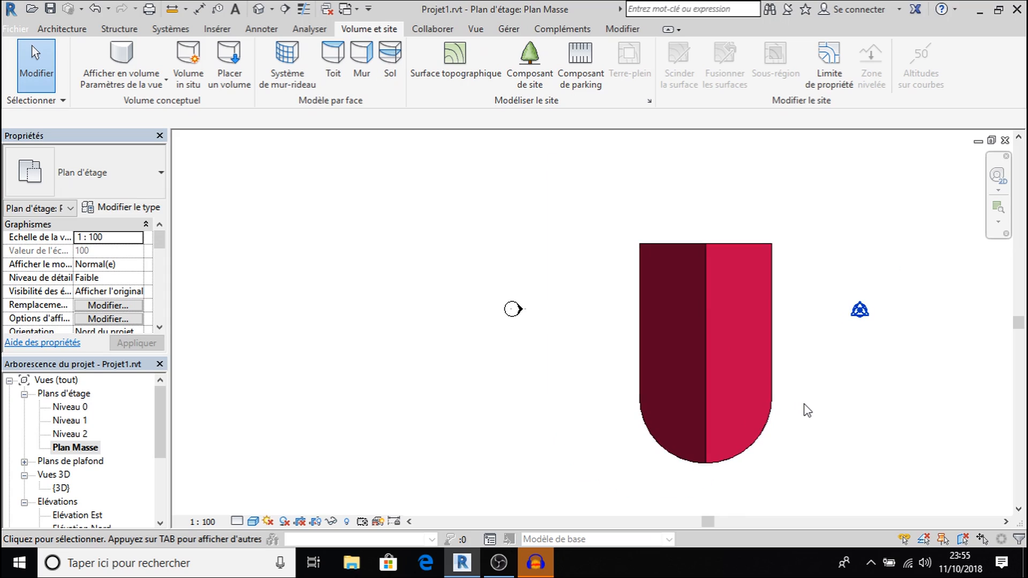
# Step: Create a topographic surface at absolute elevation 0 from four corner points surrounding the building, and finish it
pyautogui.click(455, 59)
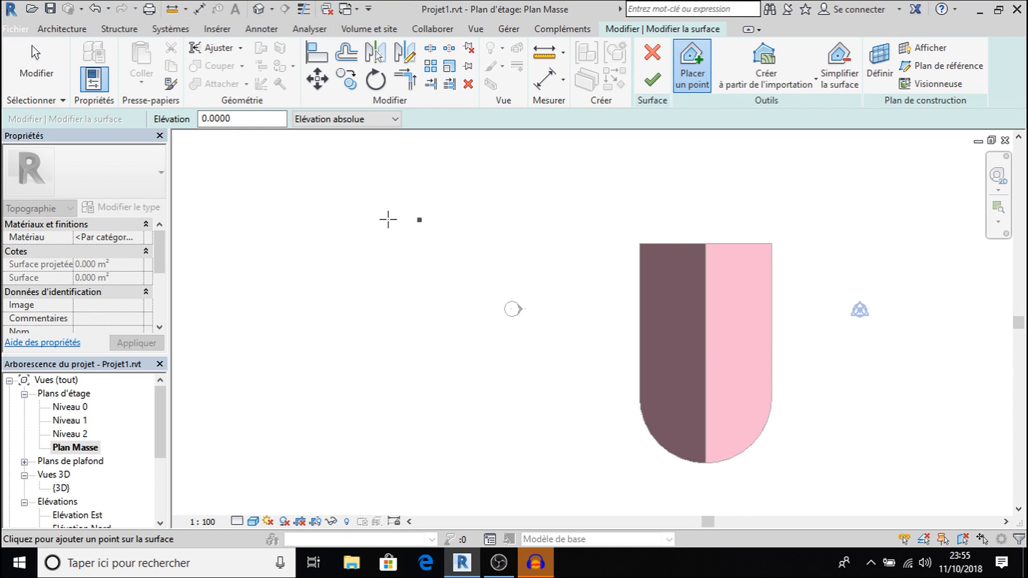
pyautogui.click(357, 176)
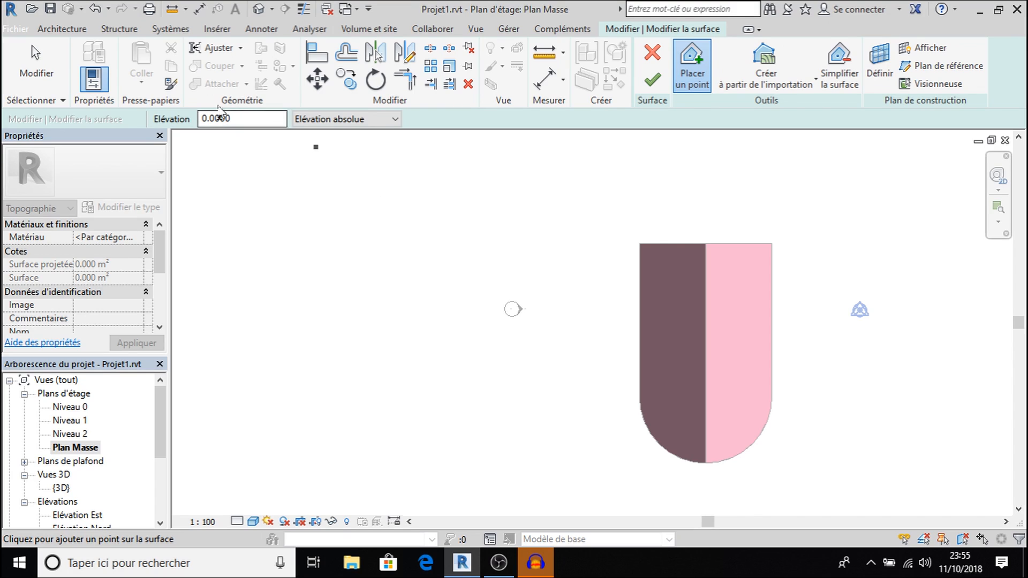
pyautogui.click(563, 220)
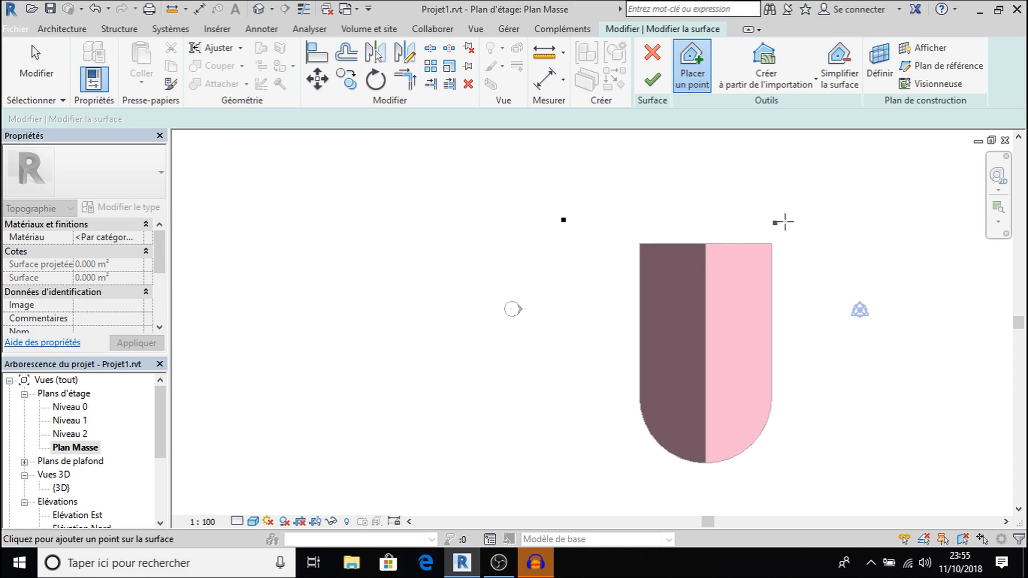
pyautogui.click(853, 212)
pyautogui.click(858, 483)
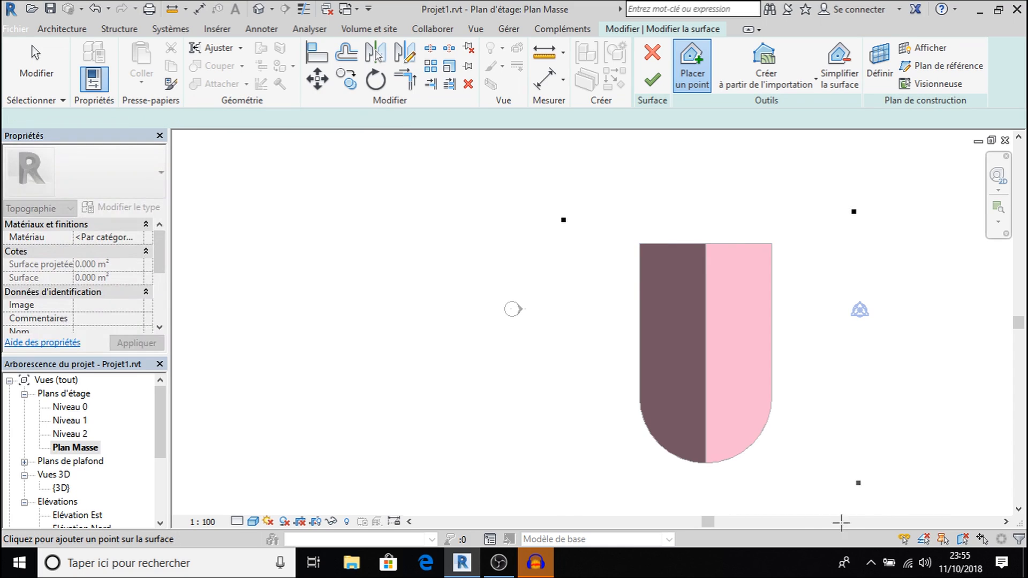
pyautogui.click(578, 488)
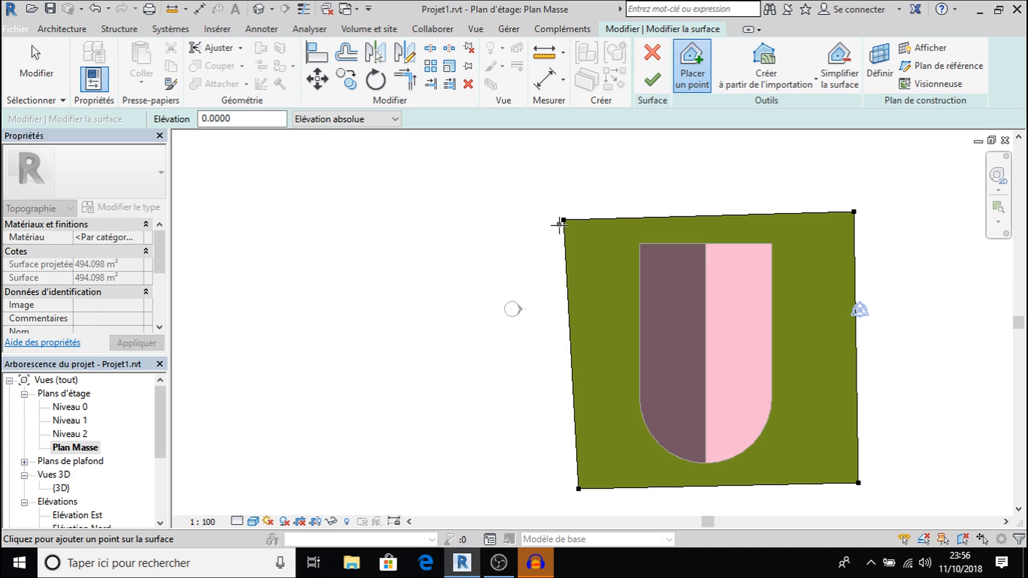
pyautogui.click(366, 152)
pyautogui.click(652, 81)
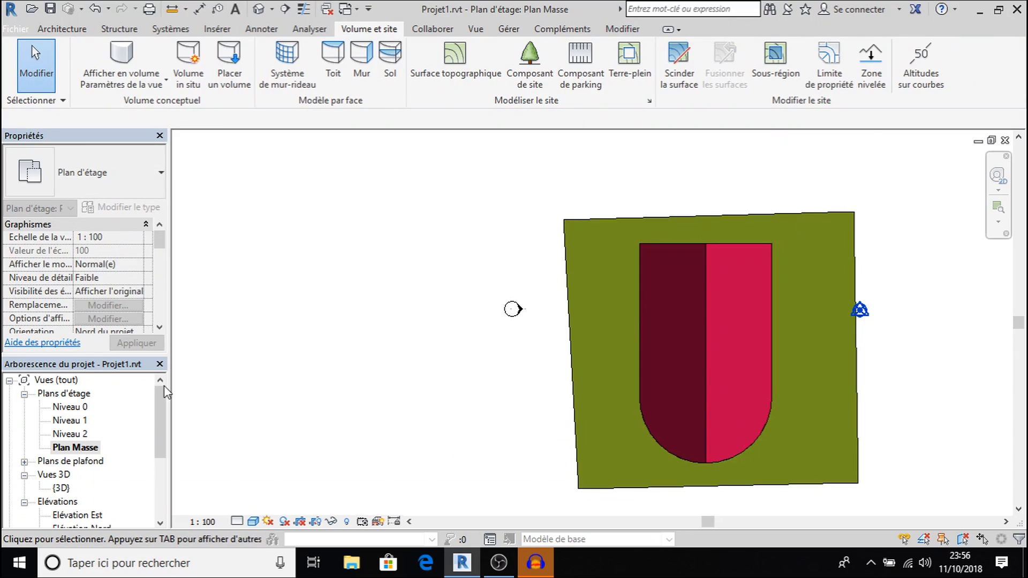
# Step: Open the Elévation Est view and examine the heights of the levels beside the building
pyautogui.moveTo(160, 420); pyautogui.dragTo(150, 438)
pyautogui.click(81, 475)
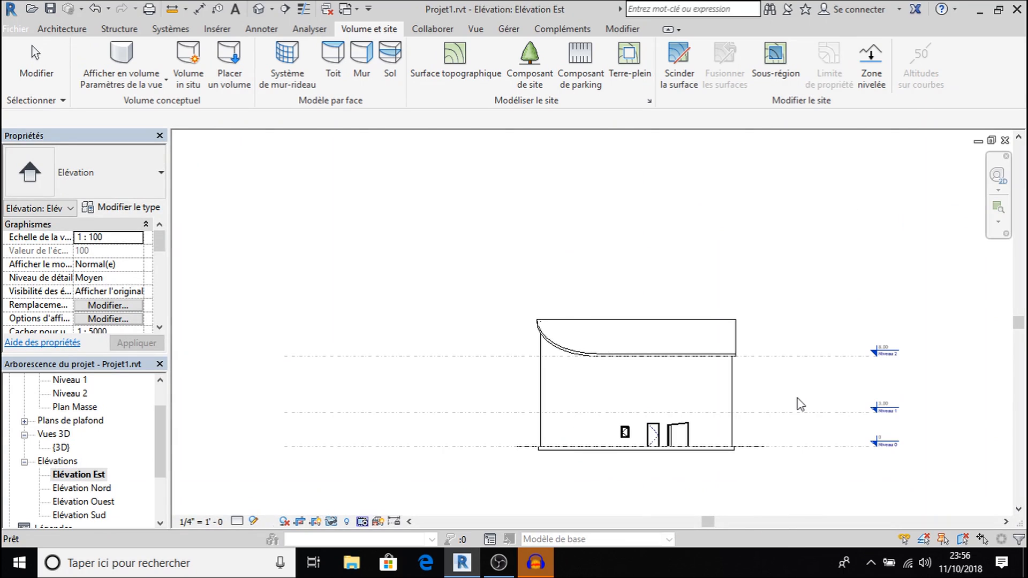
pyautogui.scroll(3, 801, 405)
pyautogui.click(975, 435)
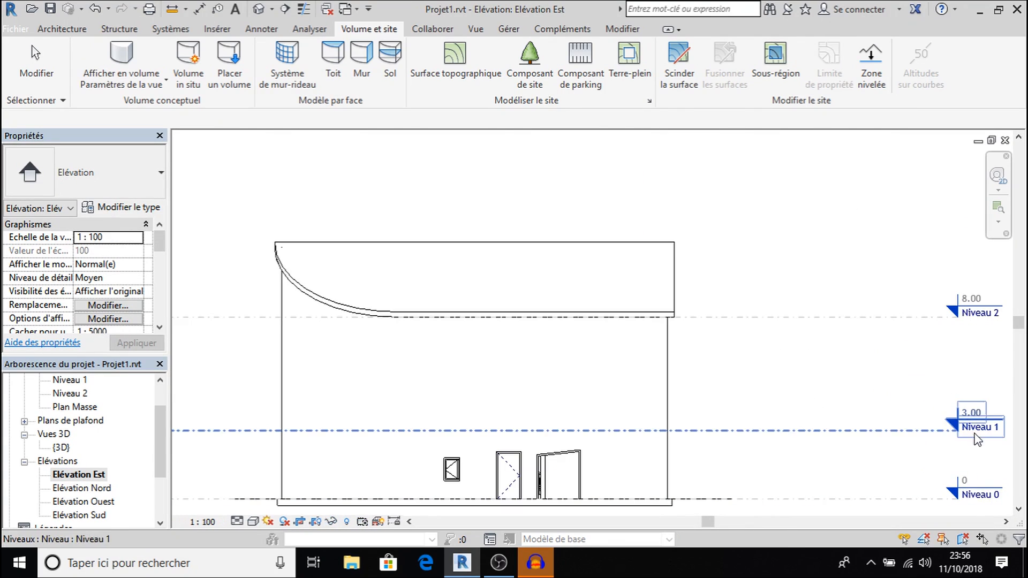
pyautogui.press('Escape')
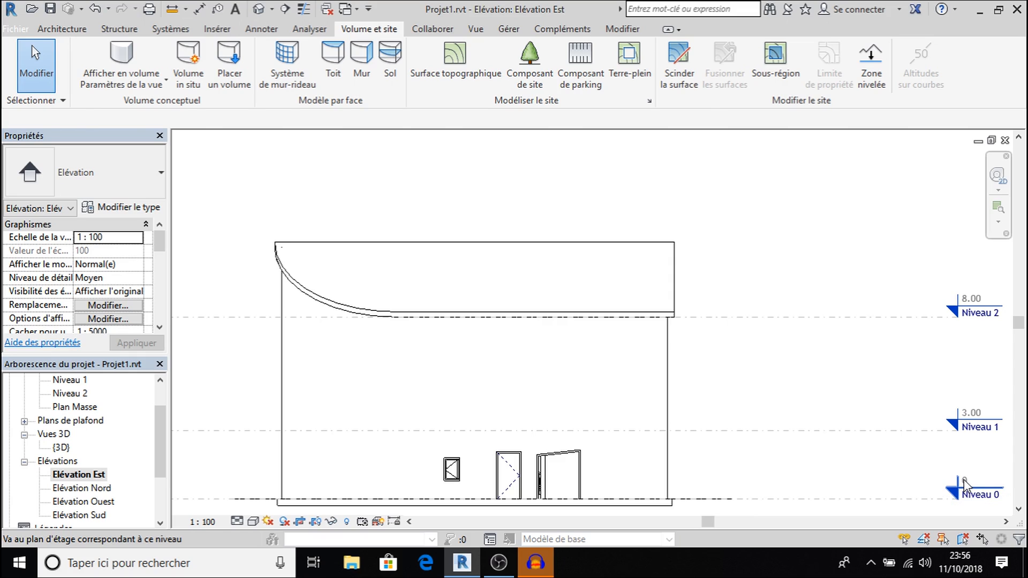
pyautogui.click(974, 486)
pyautogui.press('Escape')
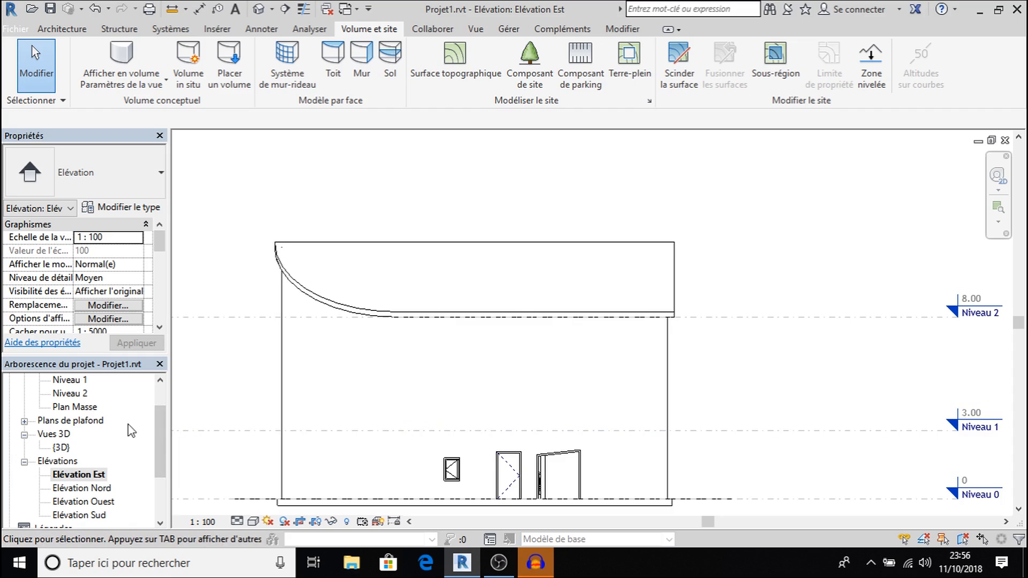
# Step: In Plan Masse, try a separate topographic surface at absolute elevation -1, with nine points placed around the existing terrain, and finish it
pyautogui.doubleClick(75, 406)
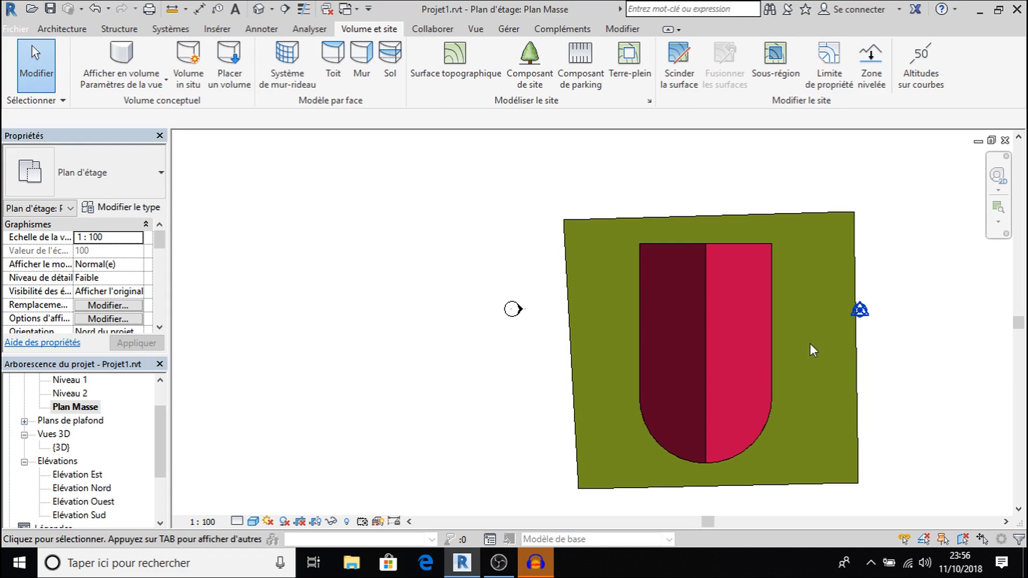
pyautogui.click(459, 63)
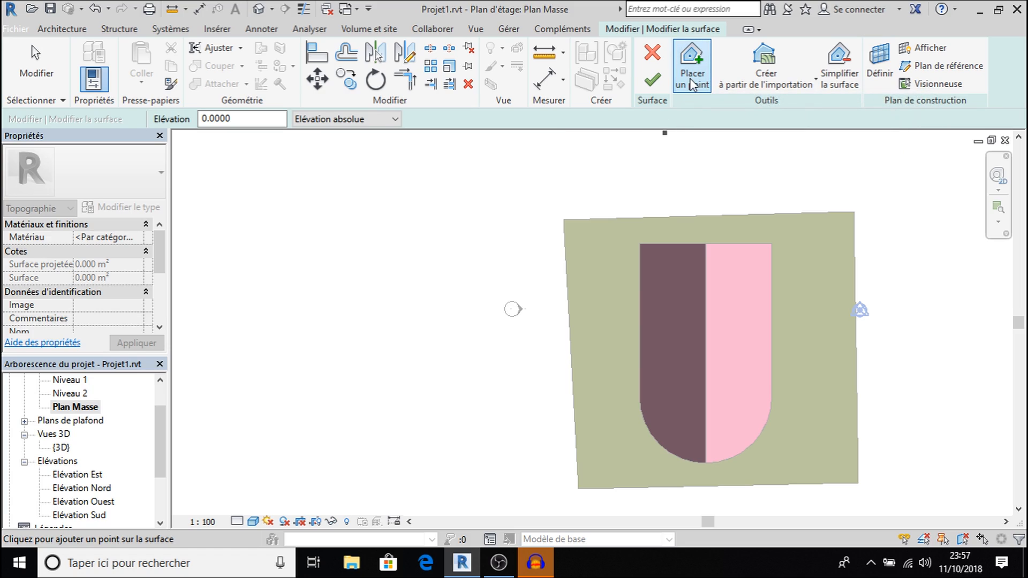
pyautogui.click(232, 121)
pyautogui.click(225, 119)
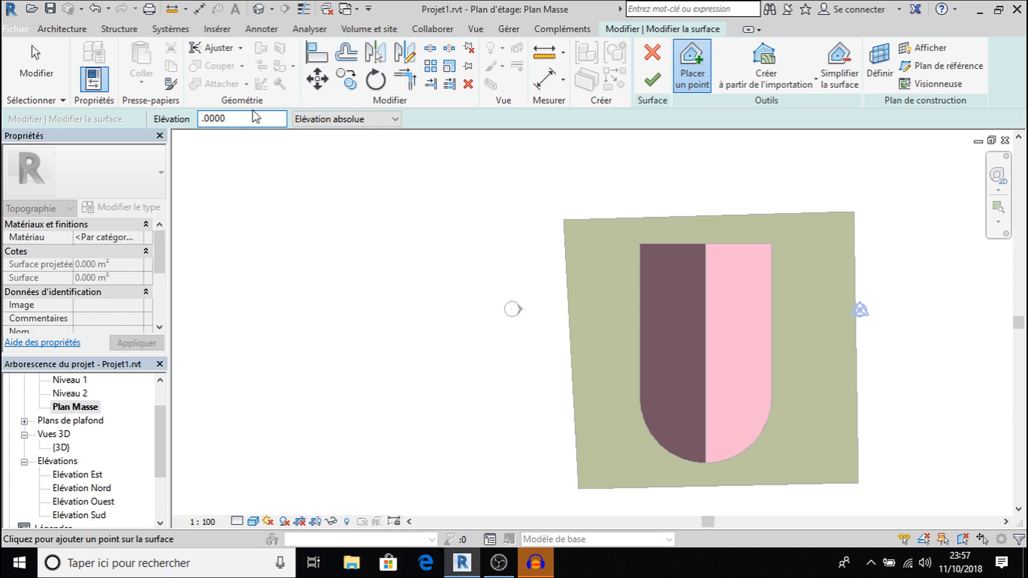
pyautogui.write('-1')
pyautogui.click(430, 213)
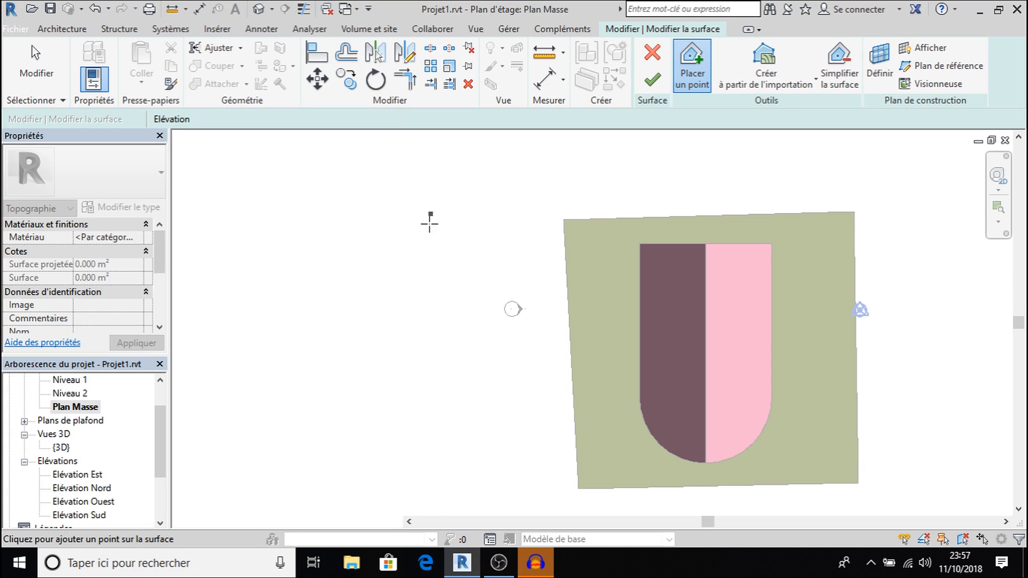
pyautogui.click(434, 491)
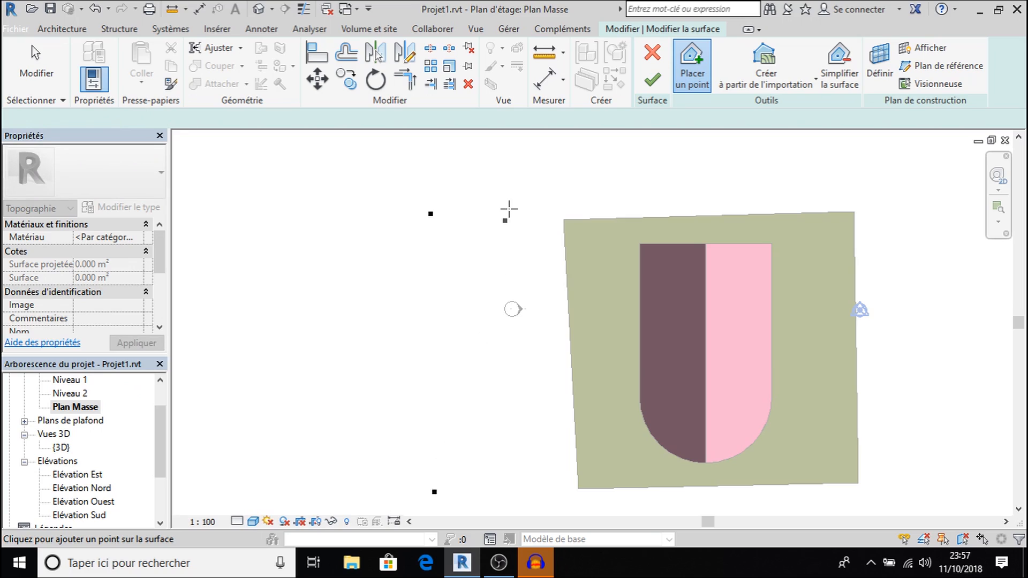
pyautogui.click(574, 143)
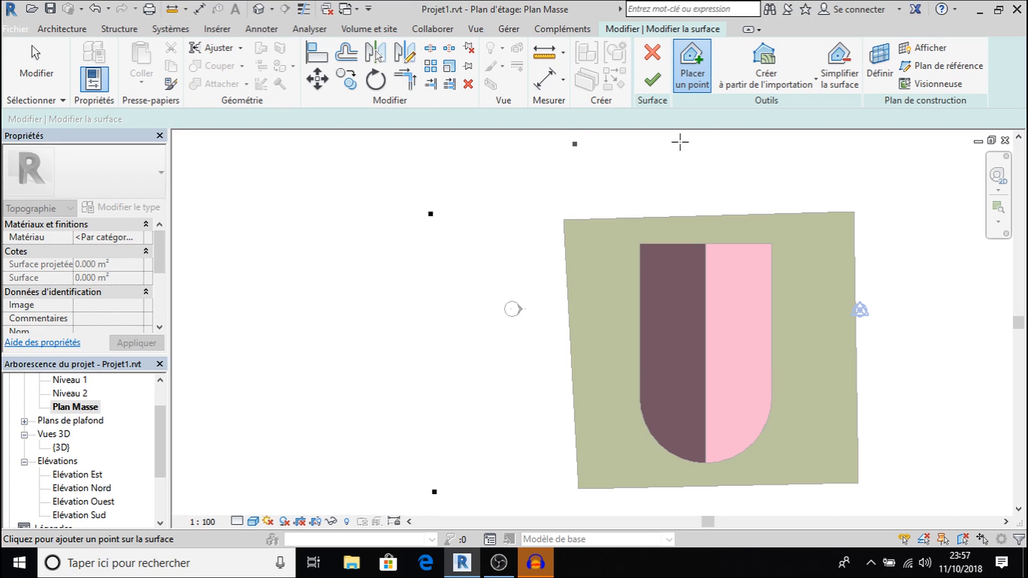
pyautogui.click(908, 147)
pyautogui.click(970, 248)
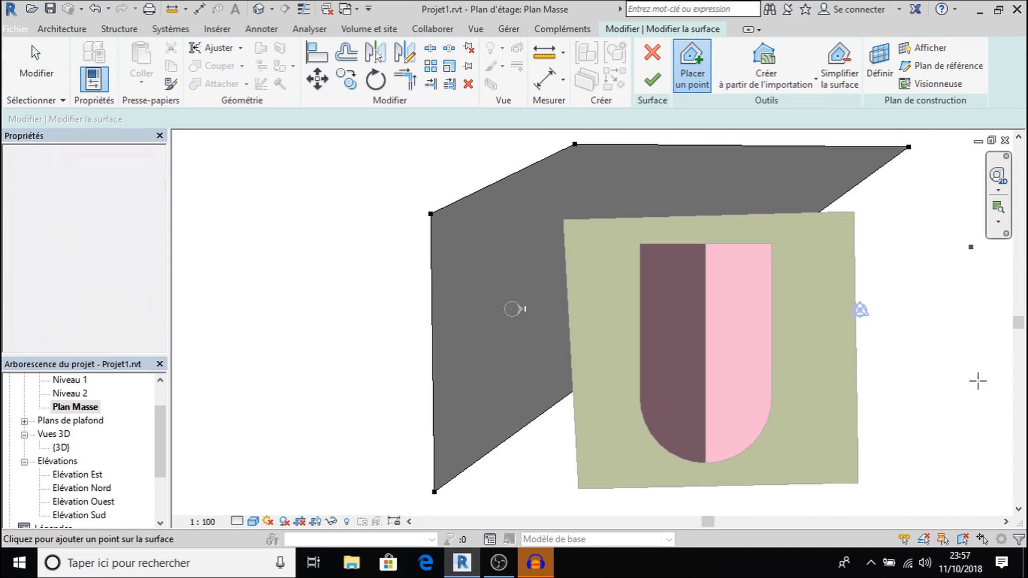
pyautogui.click(966, 420)
pyautogui.click(967, 477)
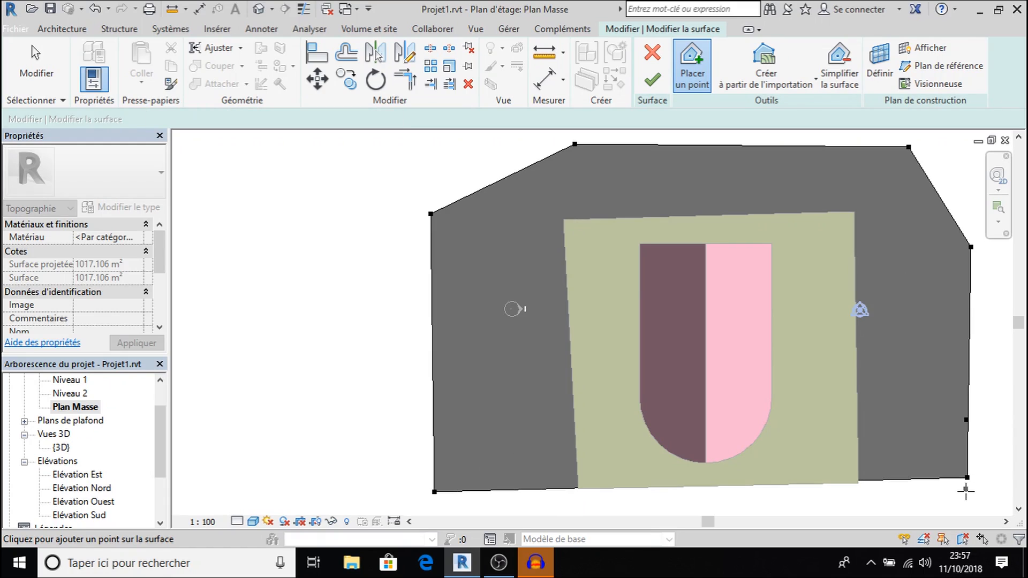
pyautogui.click(901, 500)
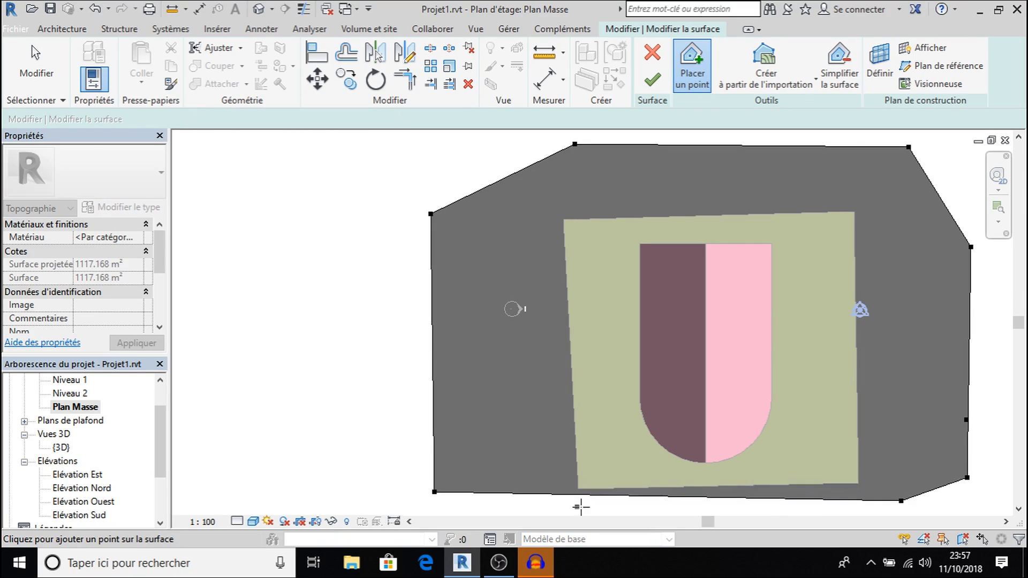
pyautogui.click(580, 506)
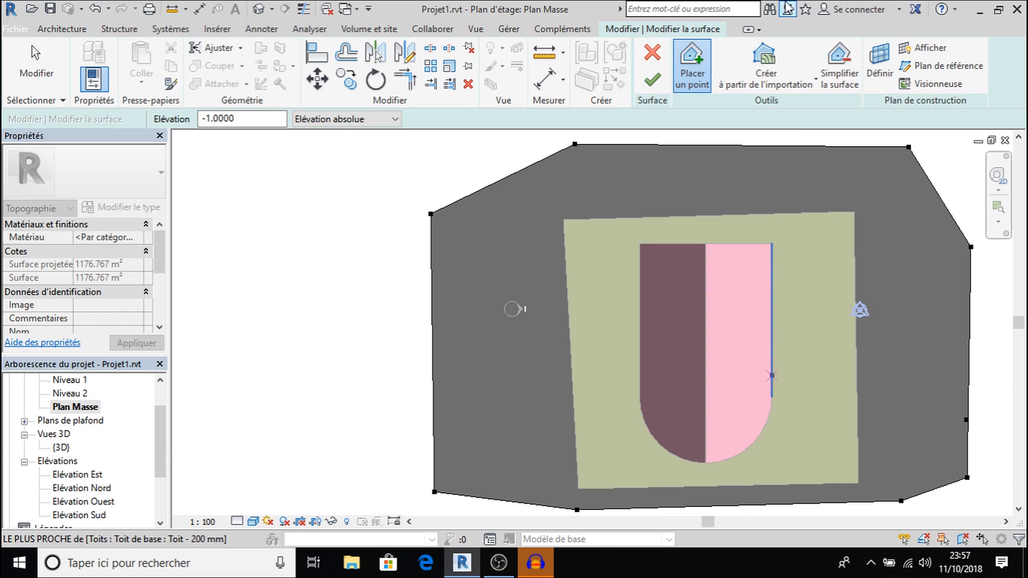
pyautogui.click(652, 80)
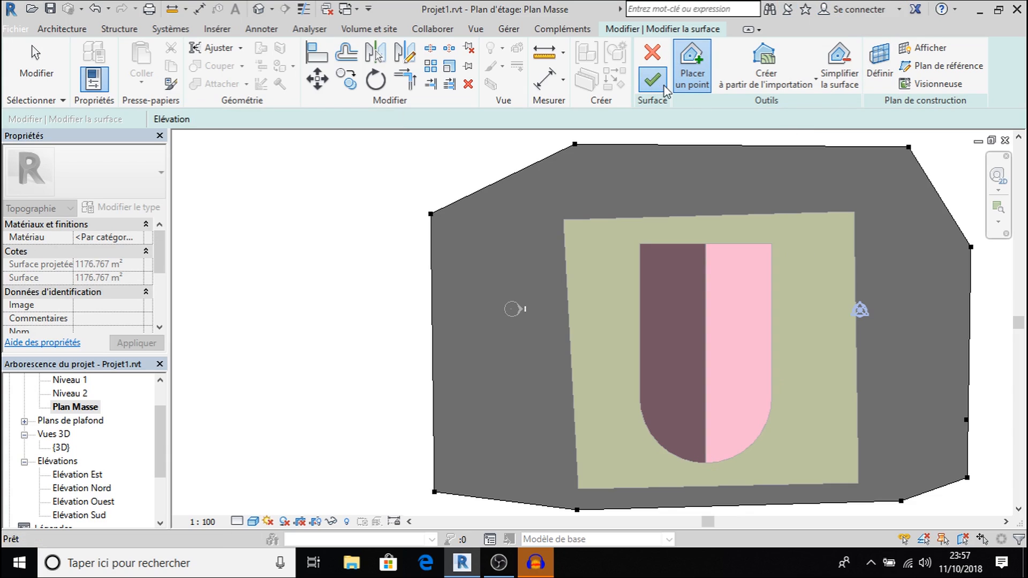
# Step: Inspect the terrain in the {3D} view and delete the larger outer topographic surface
pyautogui.doubleClick(61, 447)
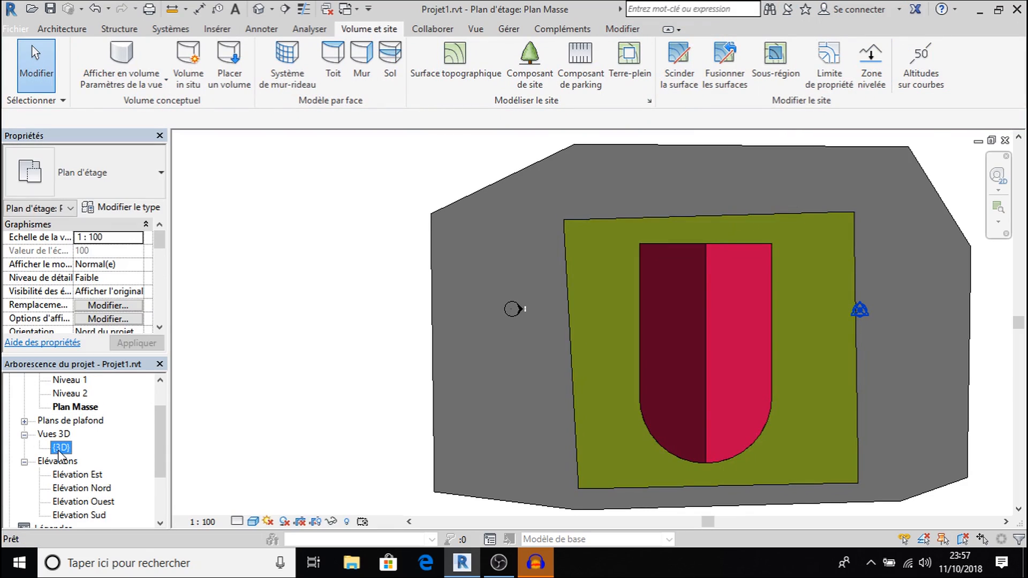
pyautogui.scroll(-2, 709, 440)
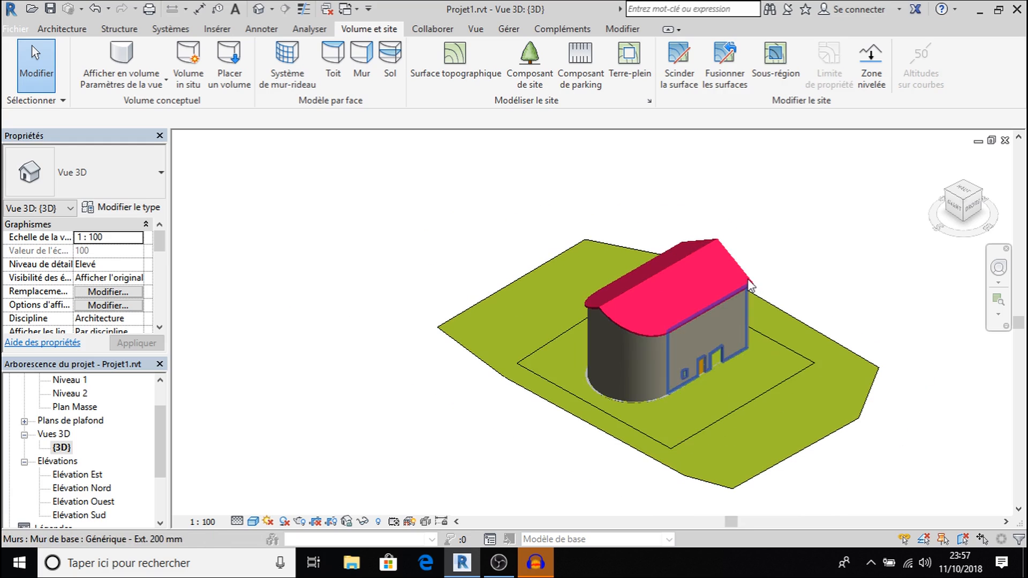
pyautogui.scroll(4, 686, 415)
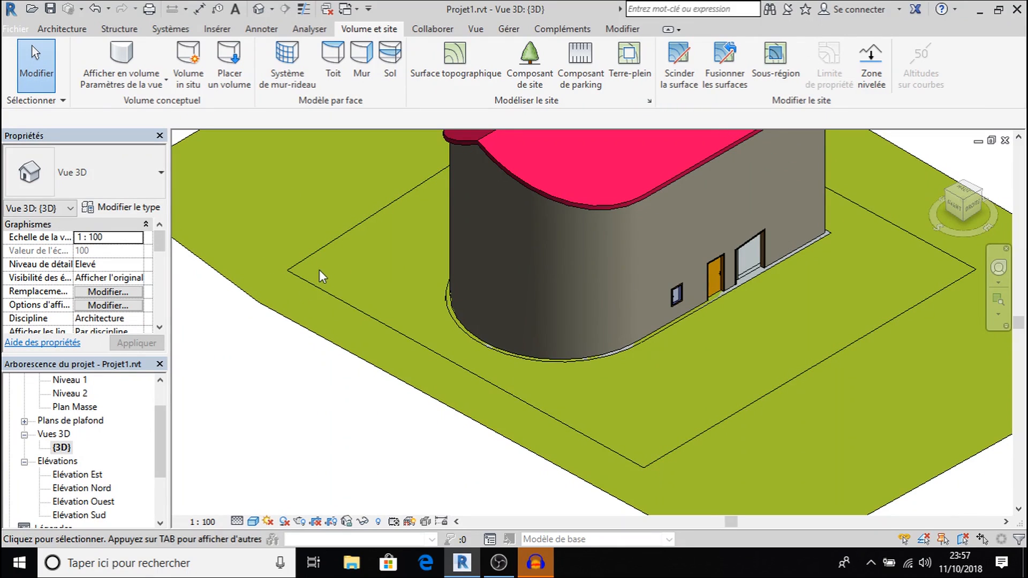
pyautogui.rightClick(297, 328)
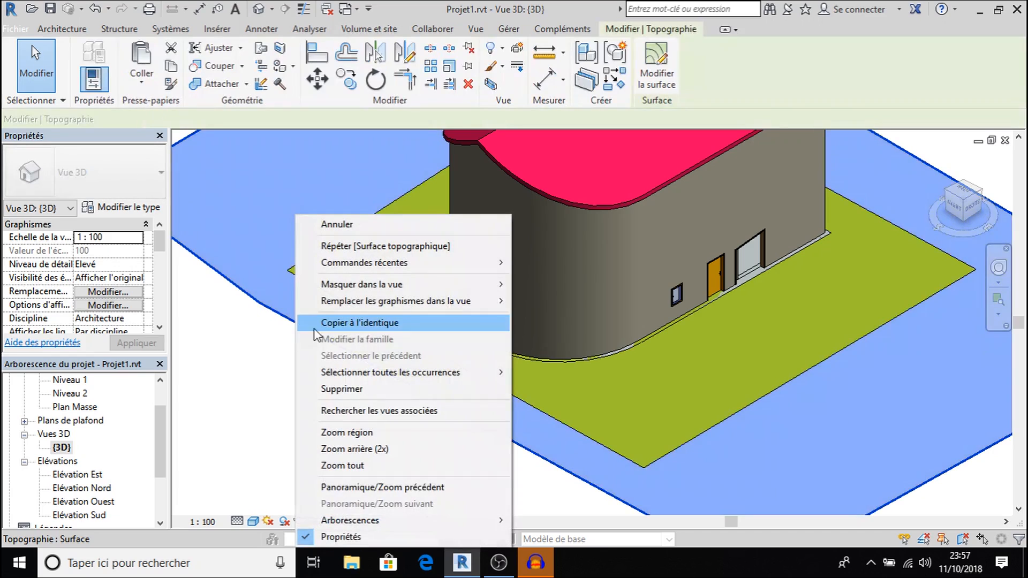
pyautogui.click(332, 389)
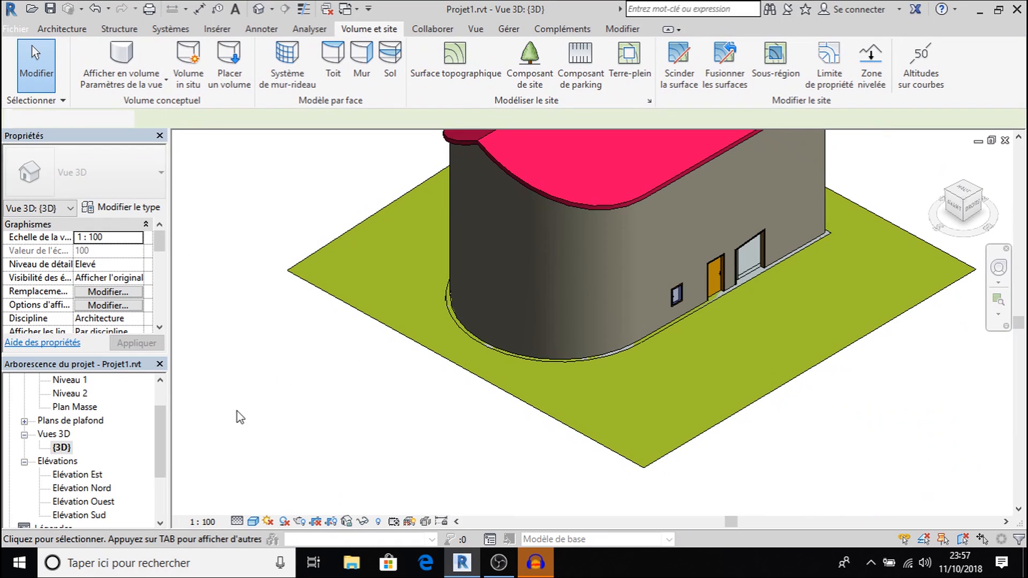
# Step: In Plan Masse, edit the existing topographic surface, place nine boundary points at absolute elevation -1000 around the original terrain, and finish it
pyautogui.doubleClick(97, 409)
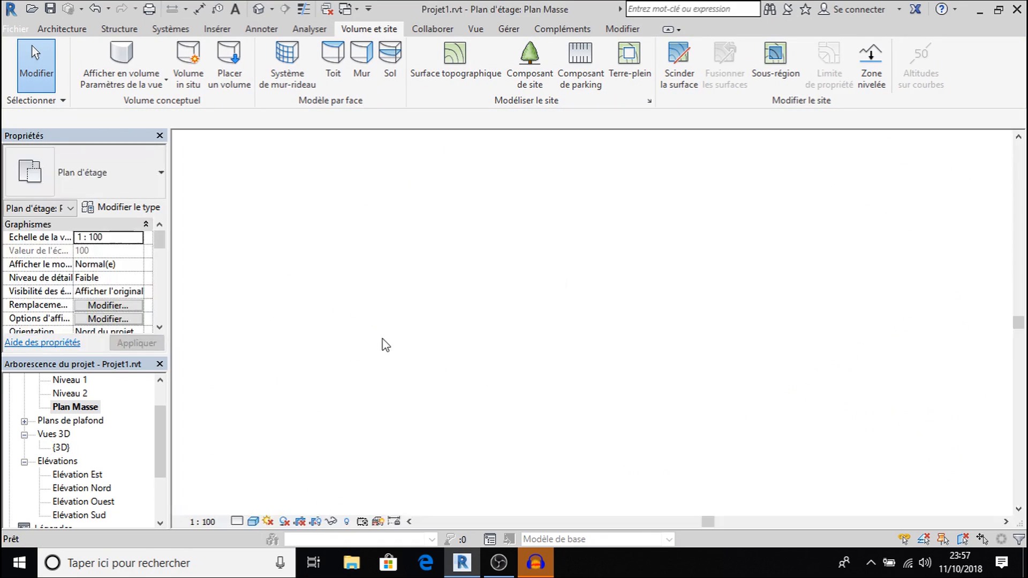
pyautogui.click(574, 406)
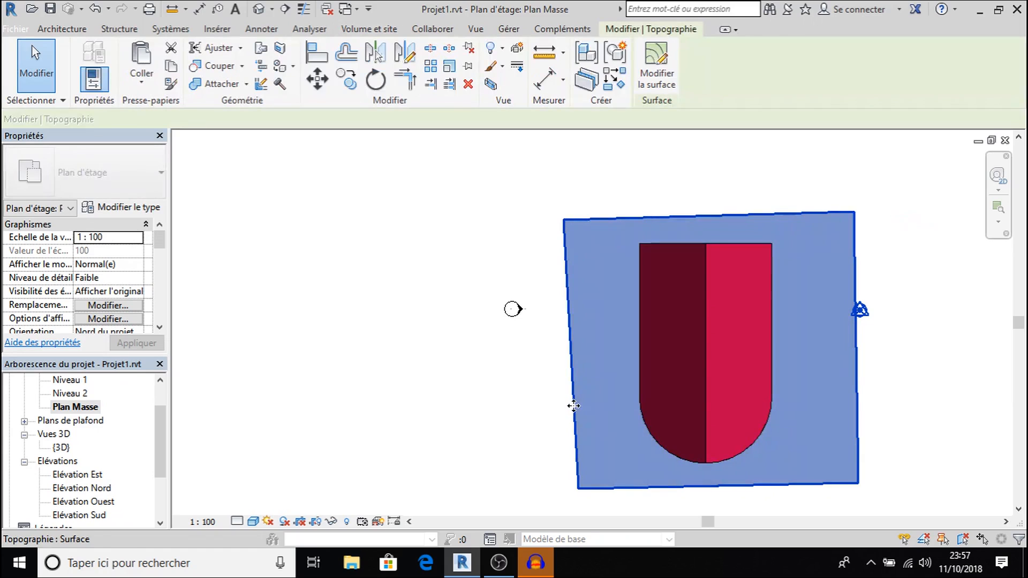
pyautogui.click(663, 64)
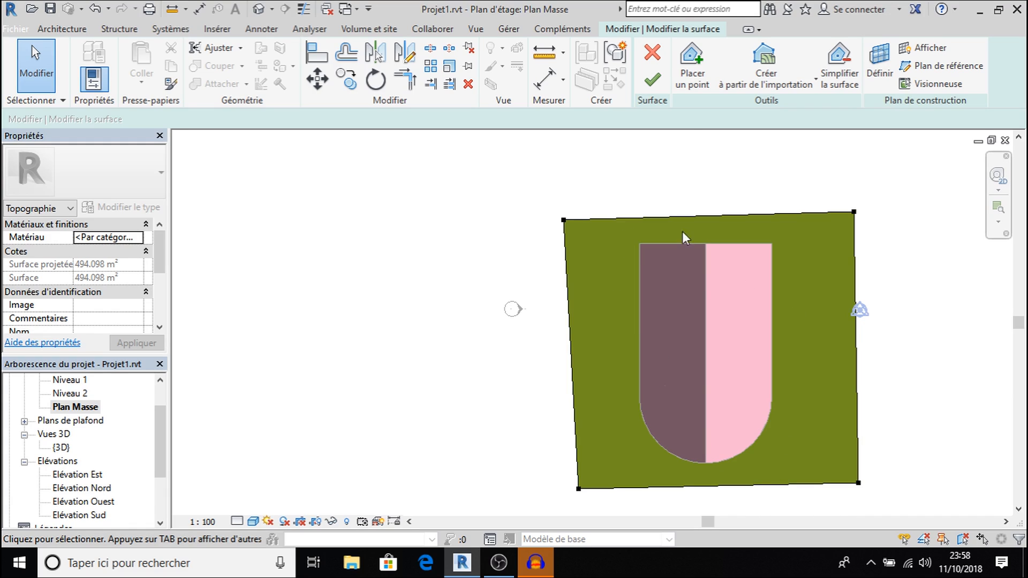
pyautogui.click(694, 62)
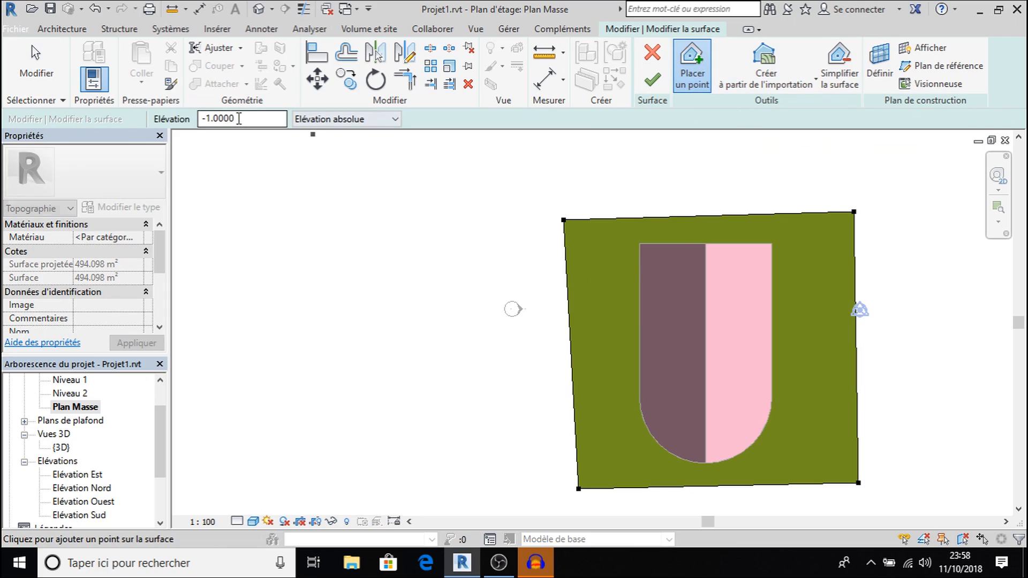
pyautogui.click(210, 119)
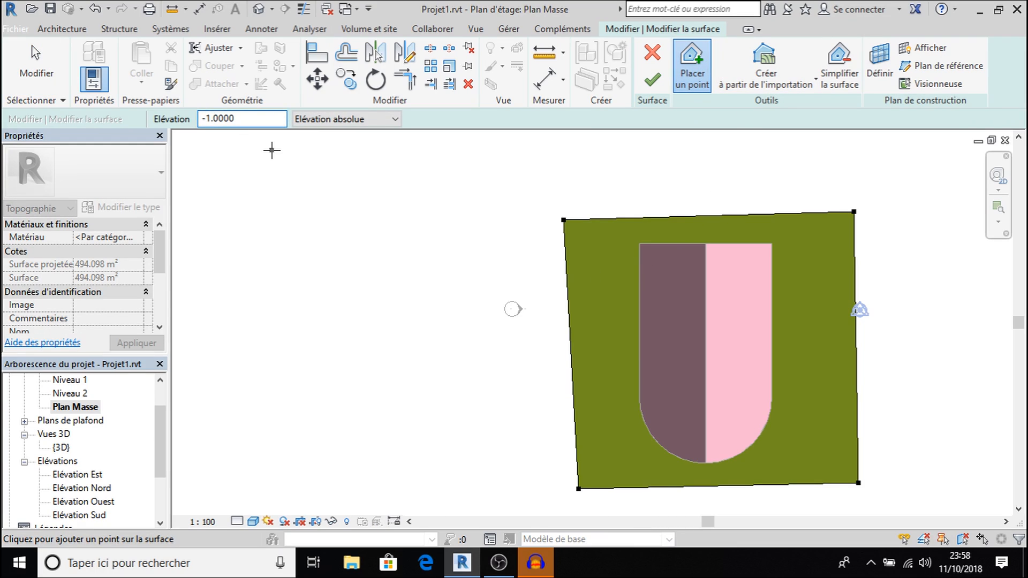
pyautogui.write('000')
pyautogui.click(439, 185)
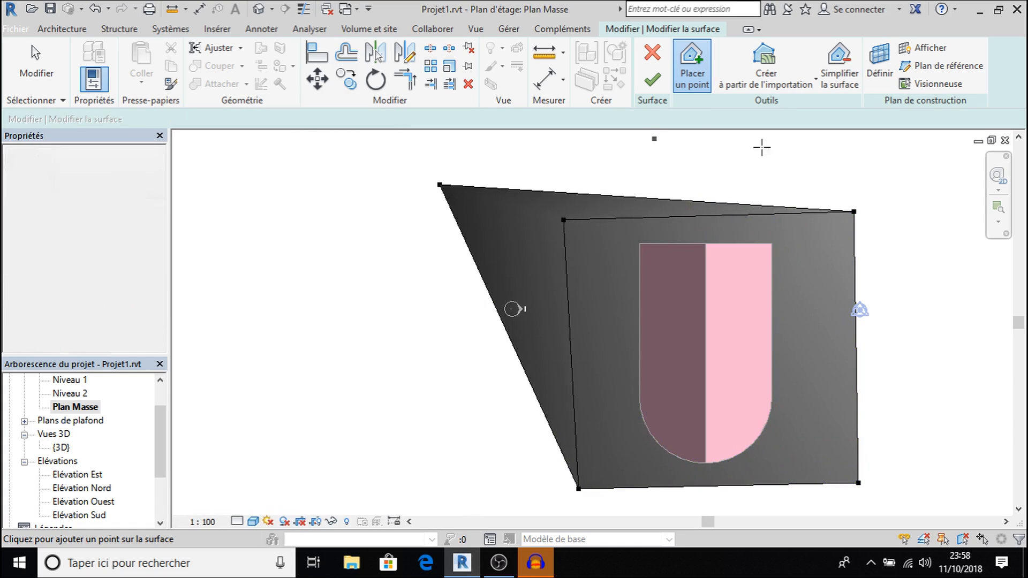
pyautogui.click(795, 143)
pyautogui.click(899, 177)
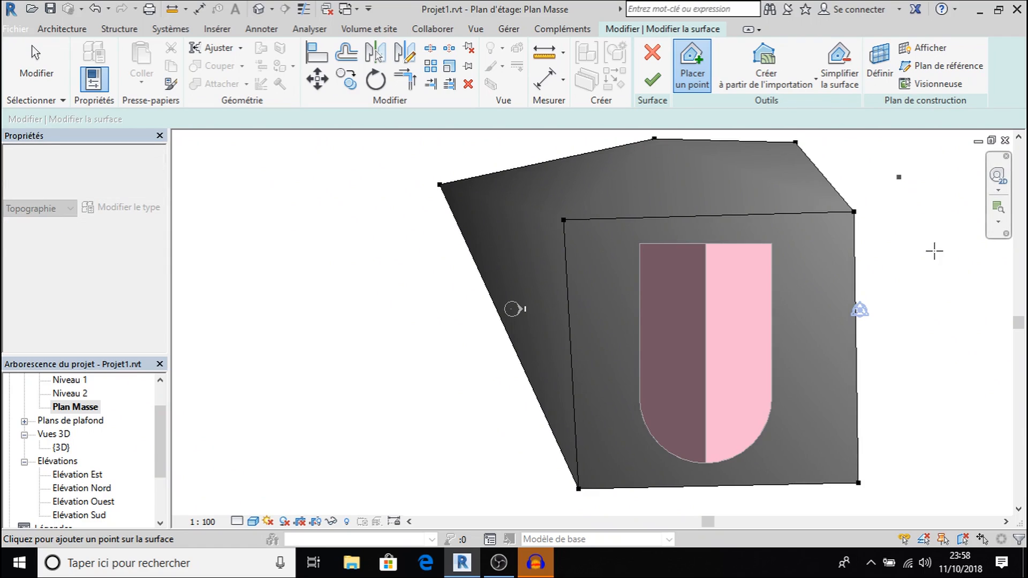
pyautogui.click(934, 289)
pyautogui.click(964, 482)
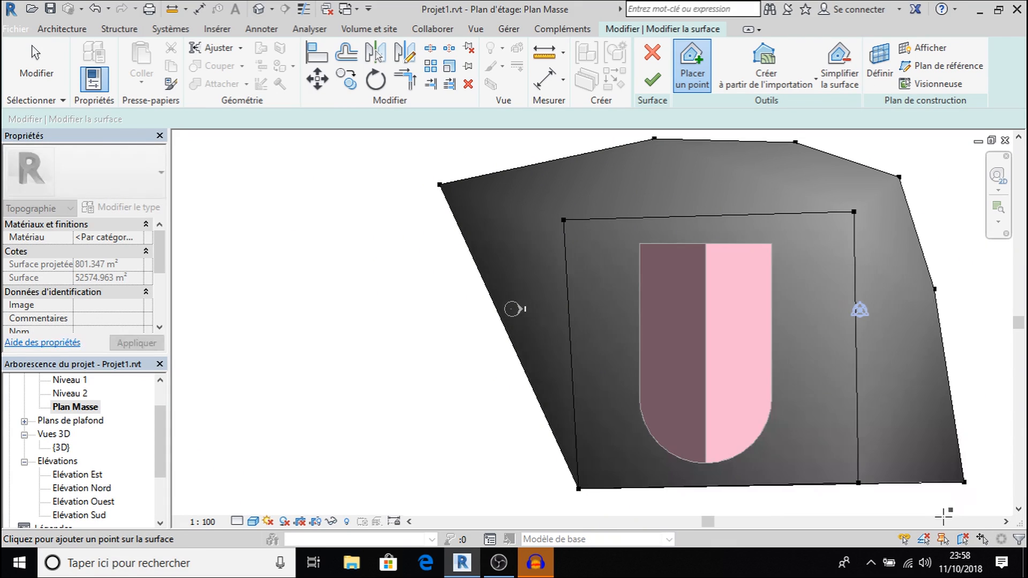
pyautogui.click(904, 501)
pyautogui.click(879, 512)
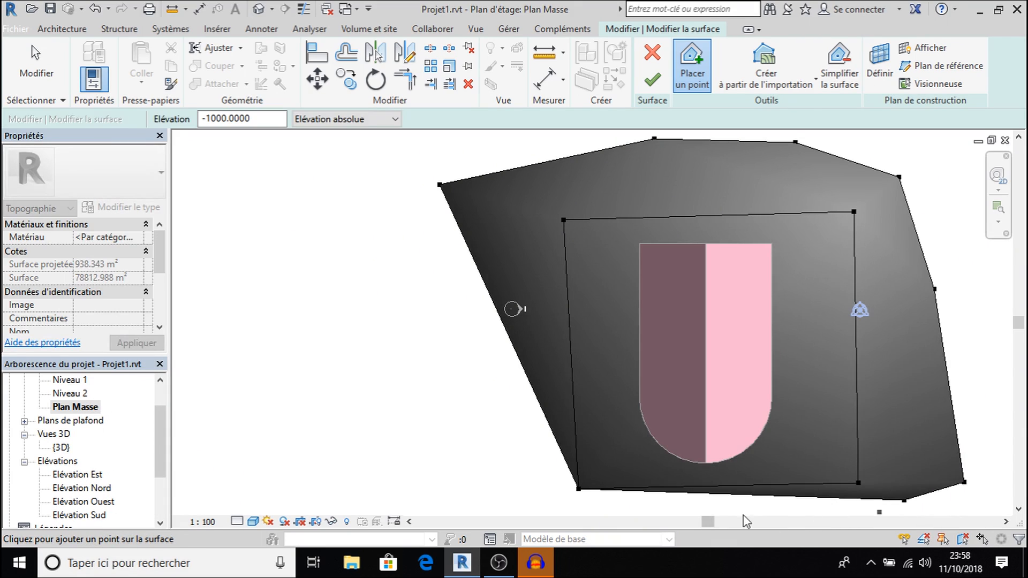
pyautogui.click(473, 514)
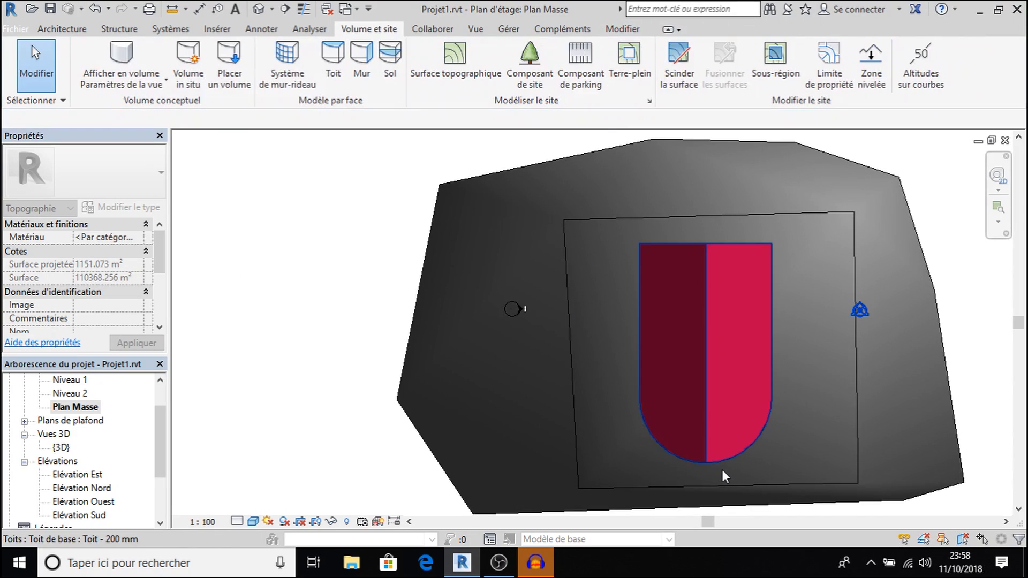
# Step: Inspect how far the edited terrain drops below the house in the {3D} view
pyautogui.doubleClick(59, 448)
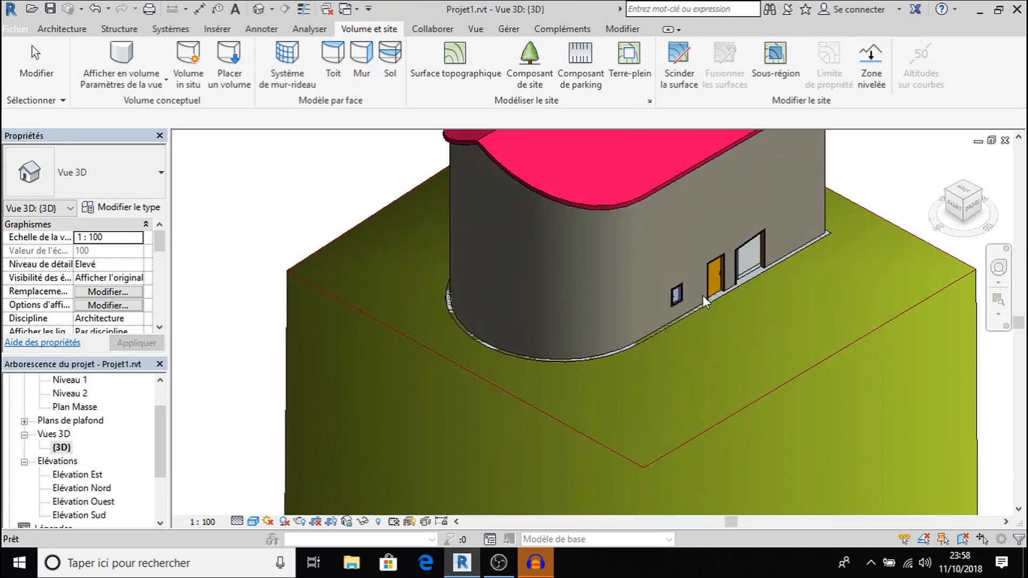
pyautogui.scroll(-3, 703, 295)
pyautogui.scroll(-2, 707, 312)
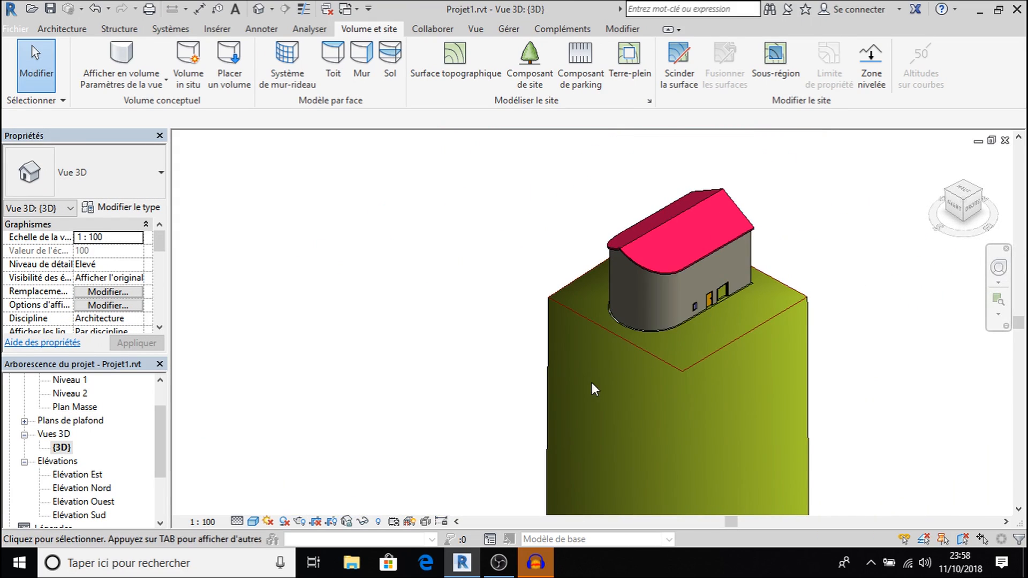
pyautogui.click(545, 316)
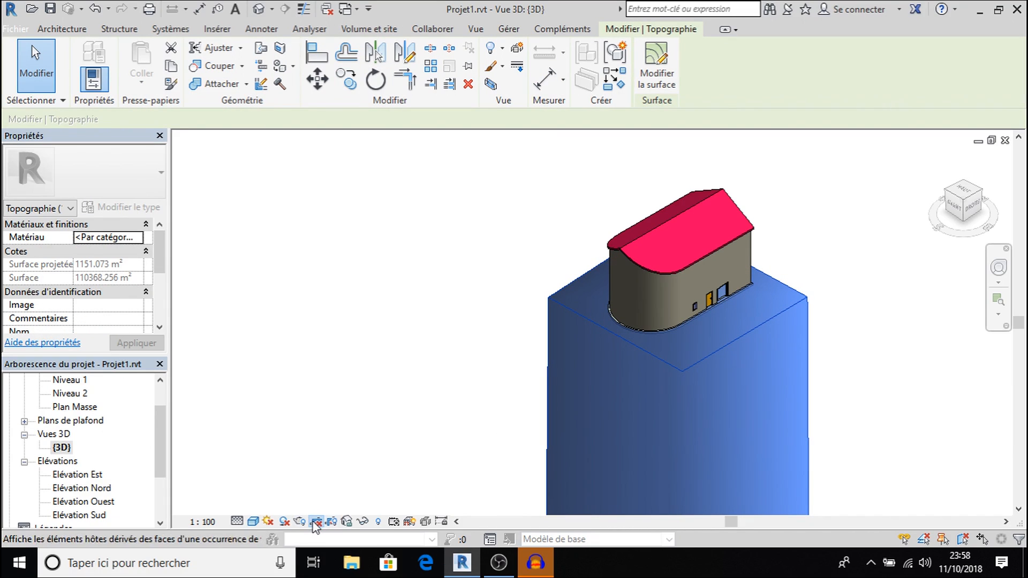
pyautogui.press('Escape')
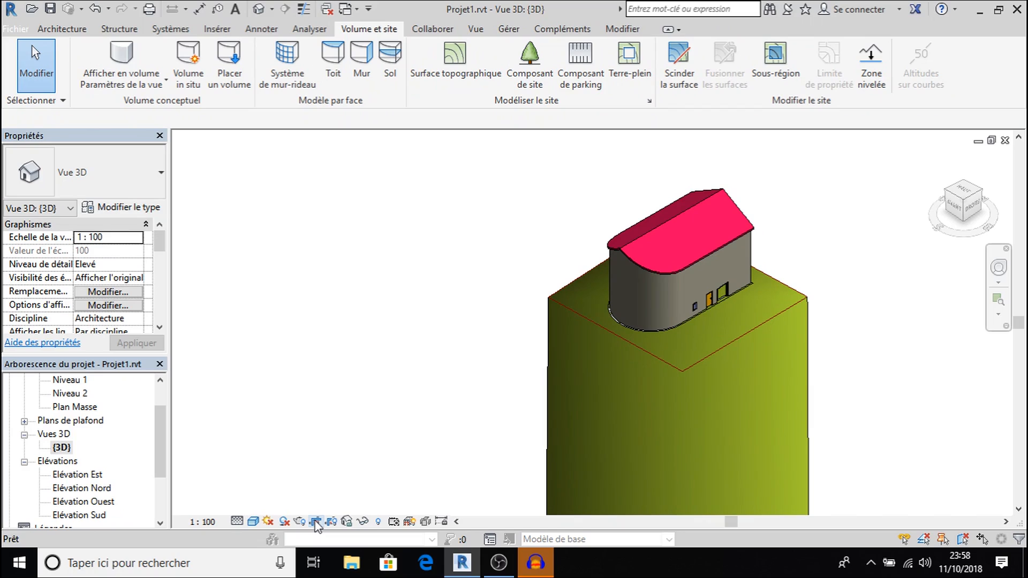
# Step: Show the crop region of the {3D} view and widen it on both sides of the terrain
pyautogui.click(332, 522)
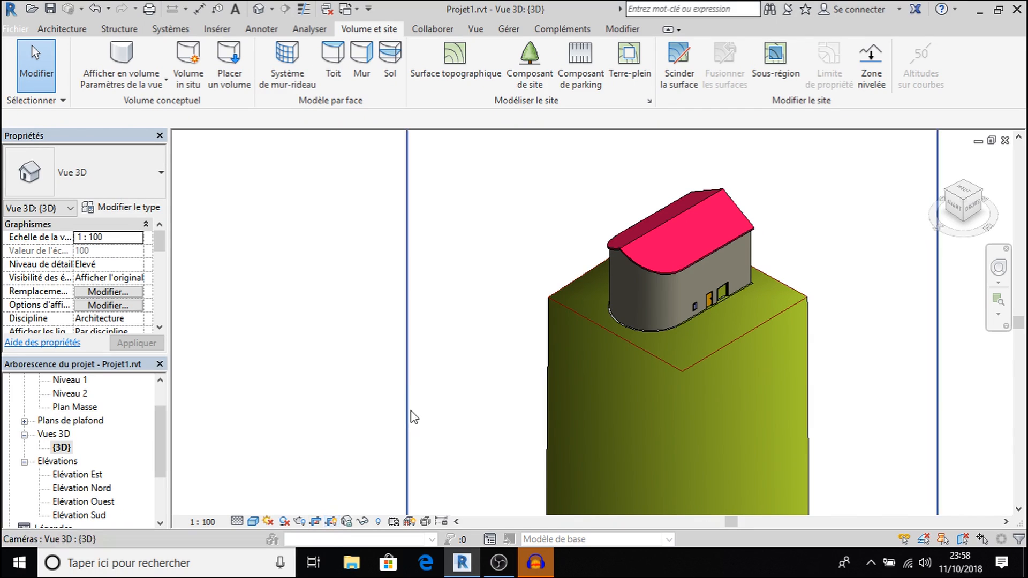
pyautogui.click(407, 348)
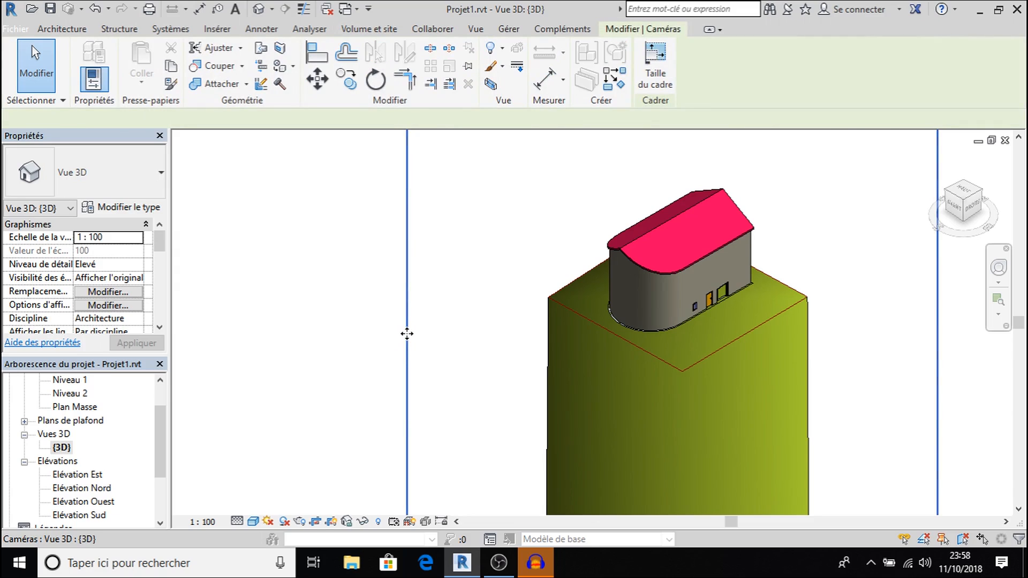
pyautogui.scroll(-5, 517, 276)
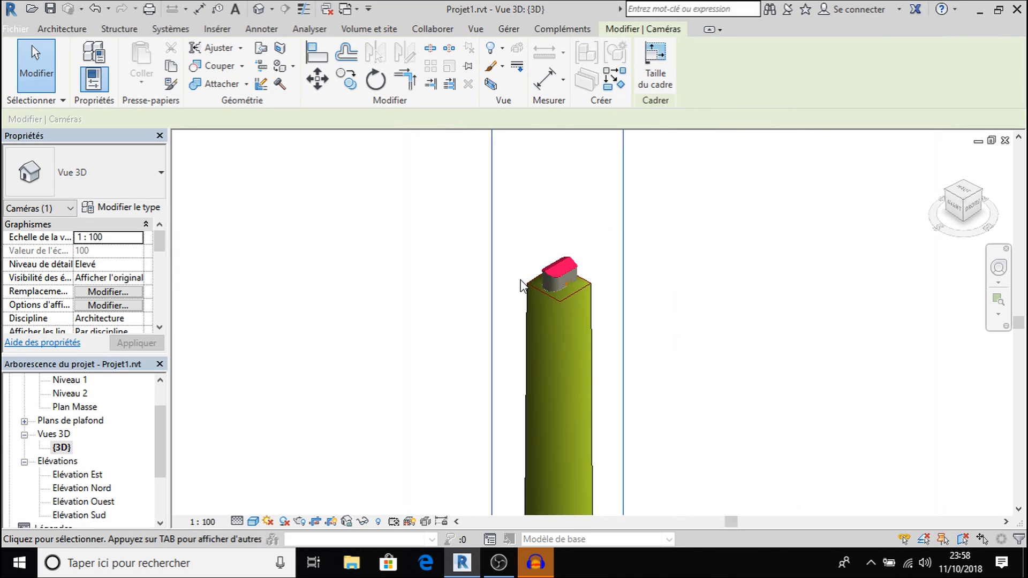
pyautogui.scroll(-2, 501, 310)
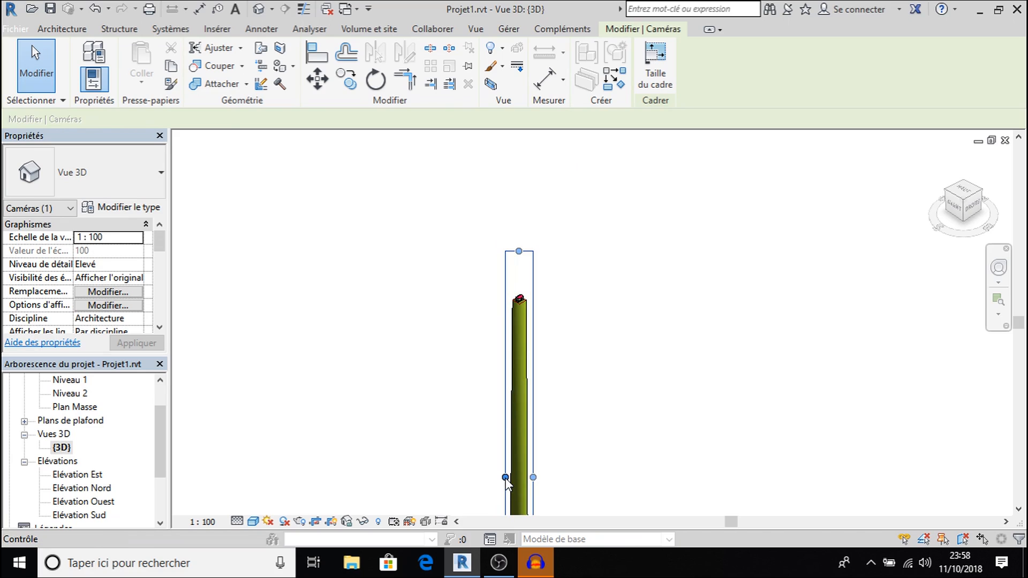
pyautogui.moveTo(505, 477); pyautogui.dragTo(334, 475)
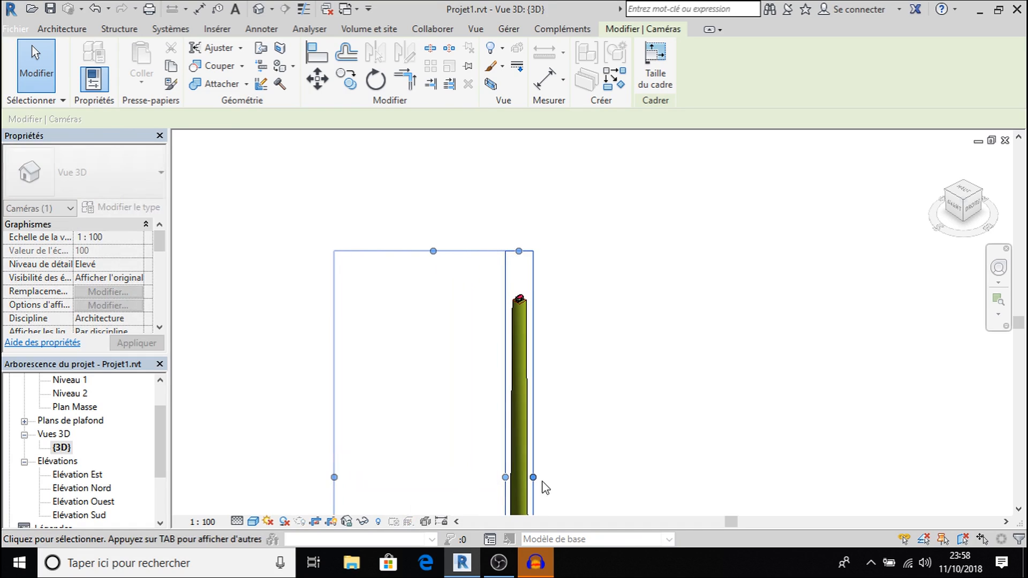
pyautogui.moveTo(532, 477); pyautogui.dragTo(687, 477)
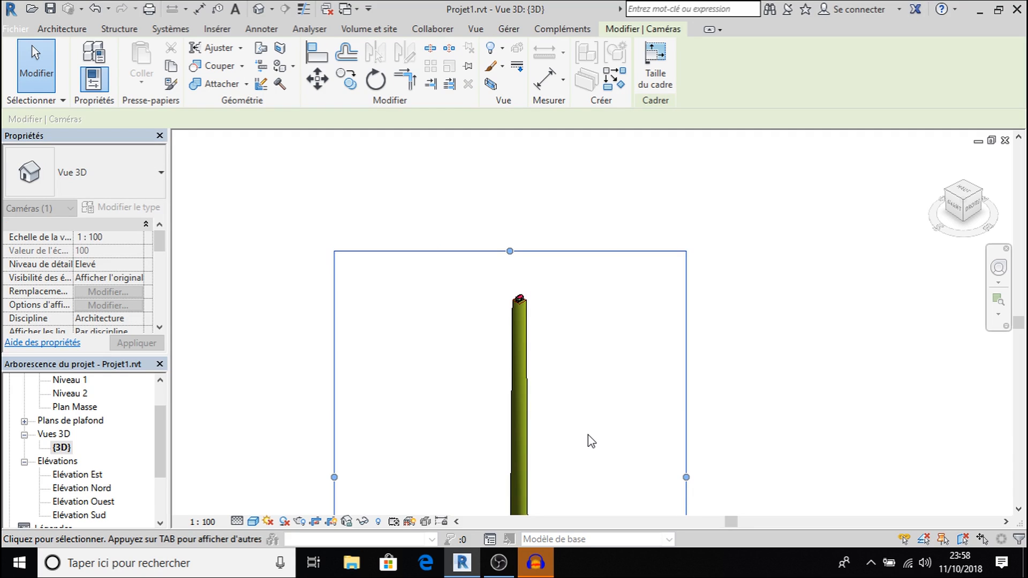
pyautogui.scroll(-2, 589, 429)
pyautogui.scroll(2, 586, 431)
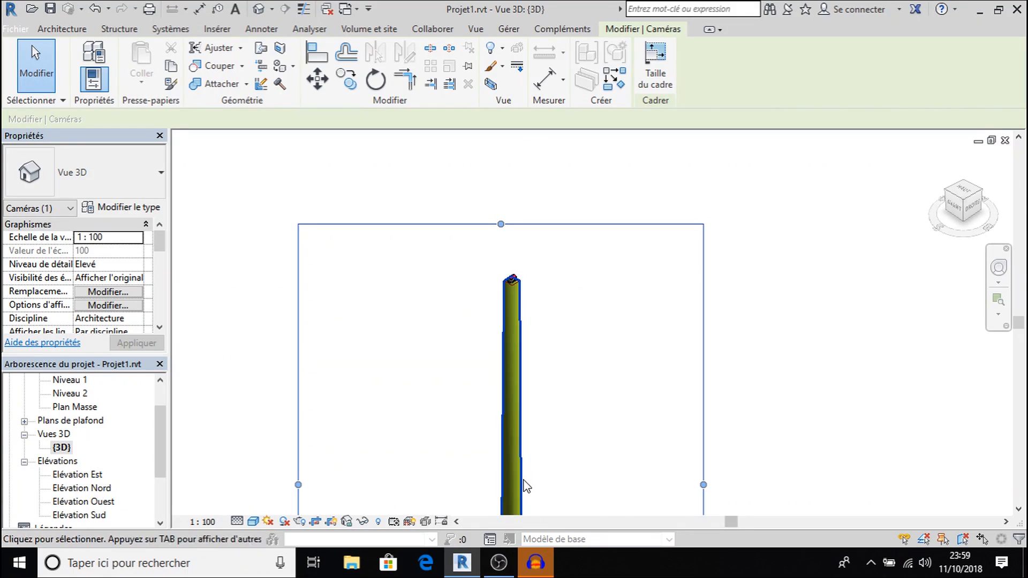
# Step: Reopen the topographic surface for editing and, in Plan Masse, set the upper-left outer boundary point's elevation to -1
pyautogui.click(518, 404)
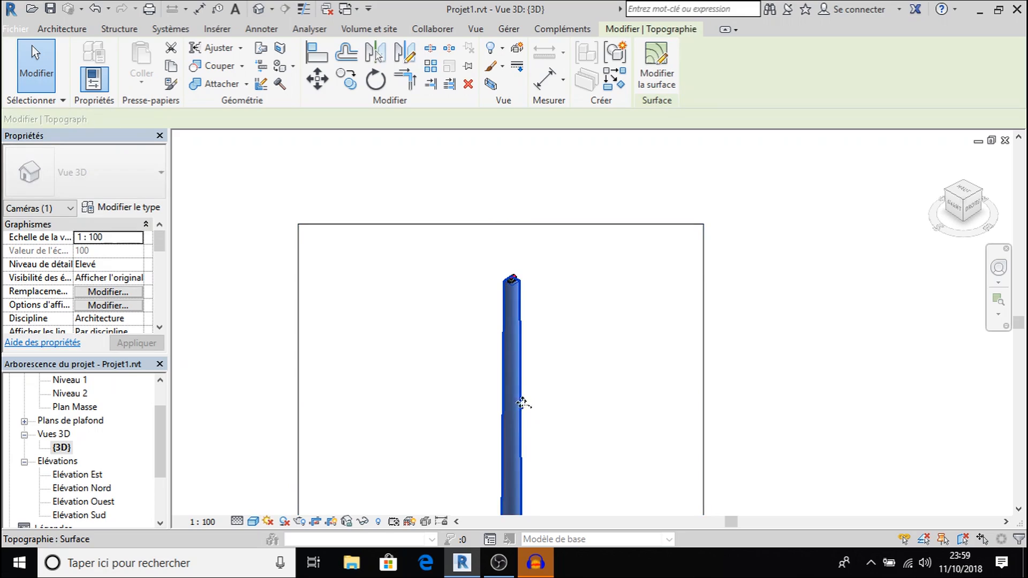
pyautogui.click(672, 68)
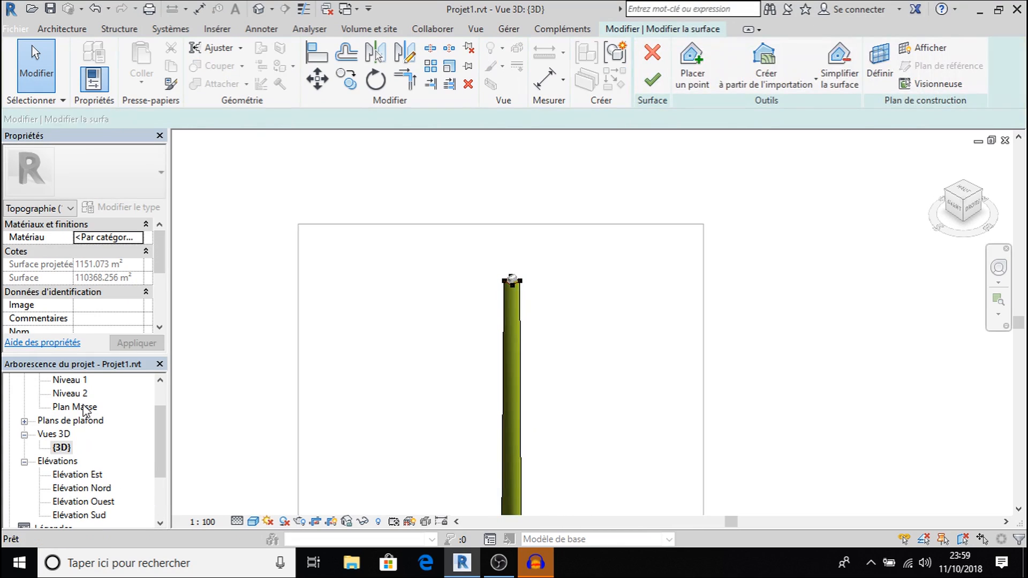
pyautogui.doubleClick(83, 408)
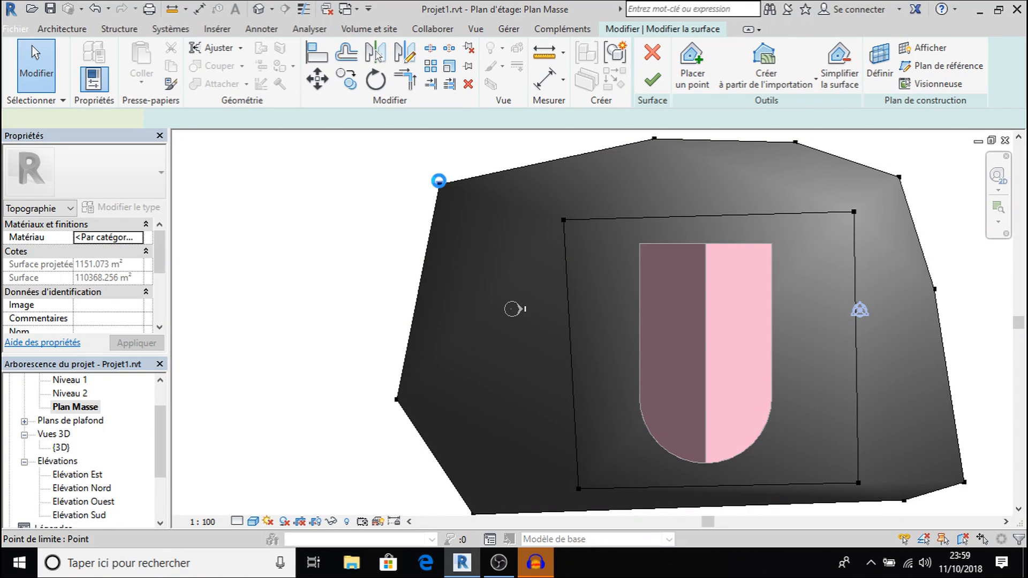
pyautogui.click(439, 184)
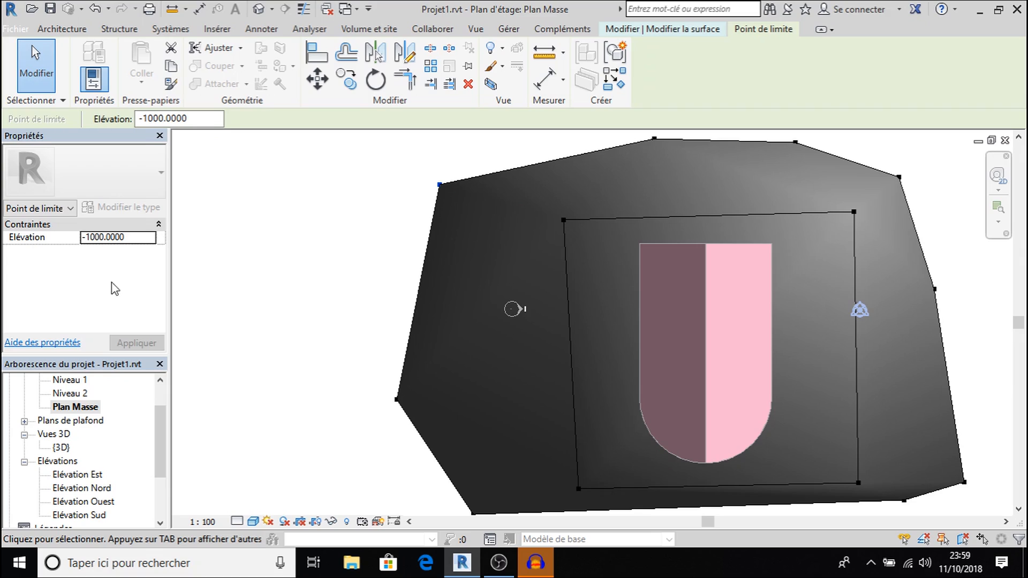
pyautogui.click(113, 239)
pyautogui.press('BackSpace')
pyautogui.press('BackSpace')
pyautogui.press('BackSpace')
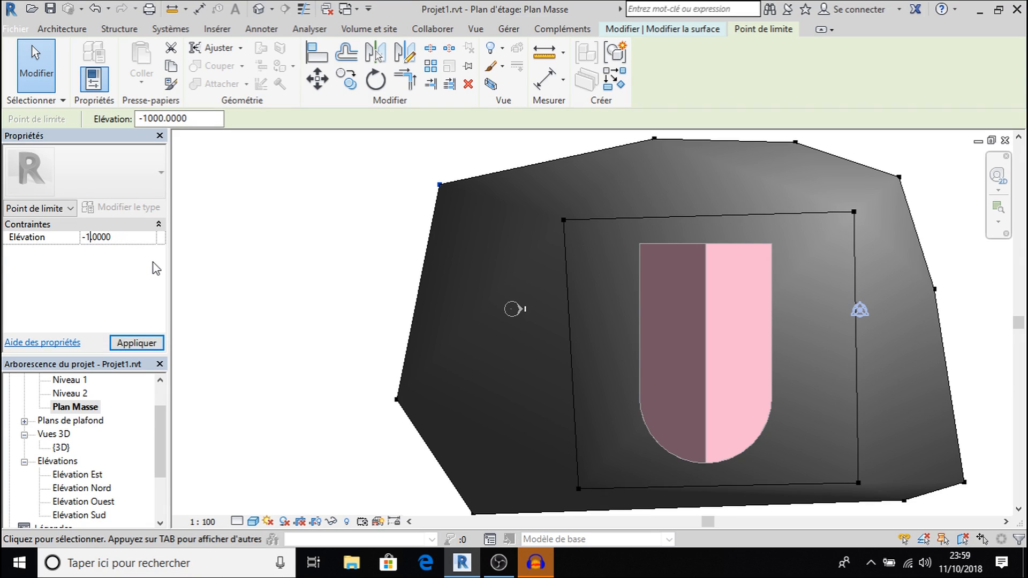
pyautogui.click(140, 342)
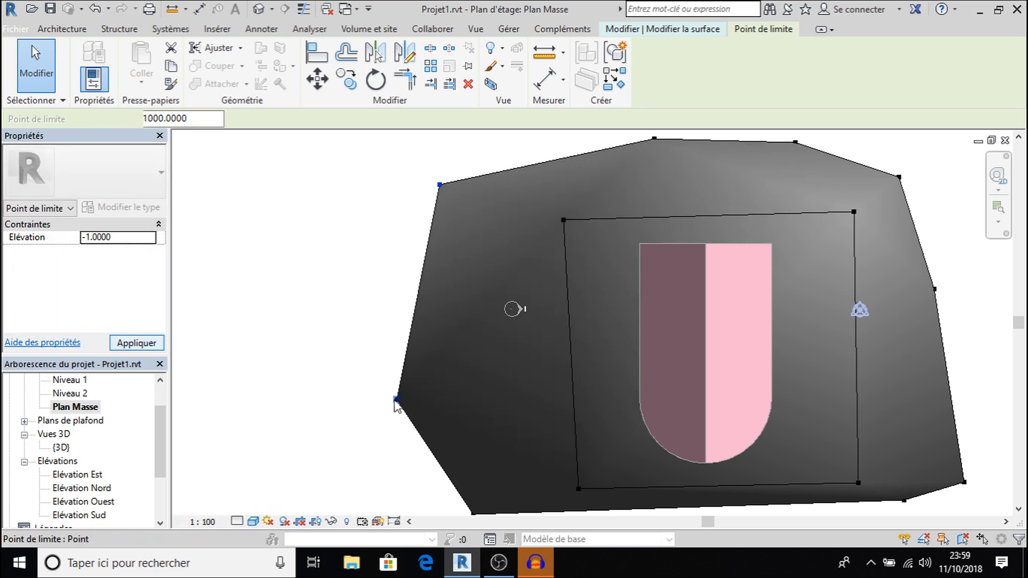
# Step: Set the elevation of the leftmost and lower-left outer boundary points of the terrain to -1
pyautogui.click(103, 239)
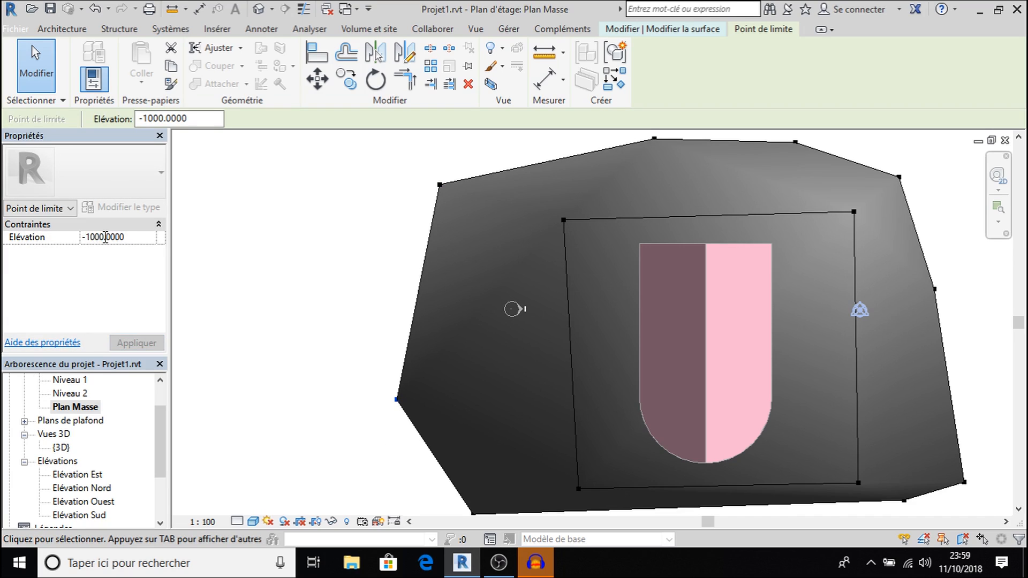
pyautogui.press('BackSpace')
pyautogui.press('BackSpace')
pyautogui.press('BackSpace')
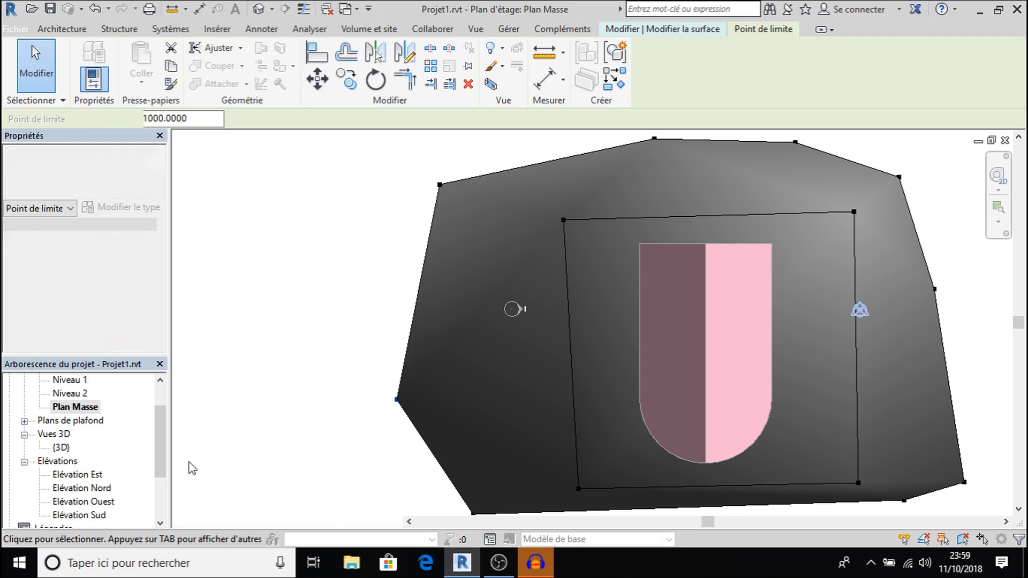
pyautogui.click(474, 514)
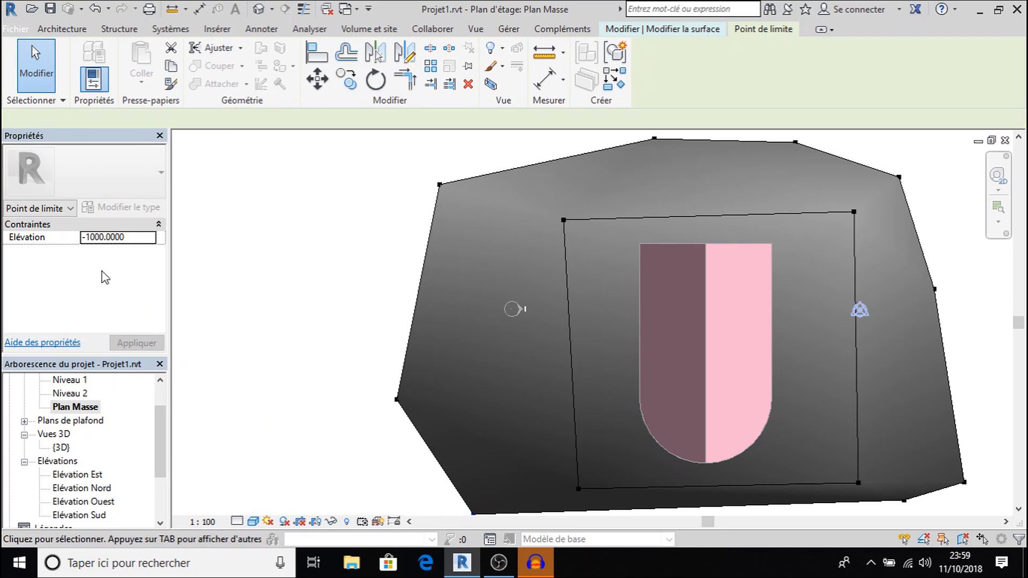
pyautogui.click(104, 237)
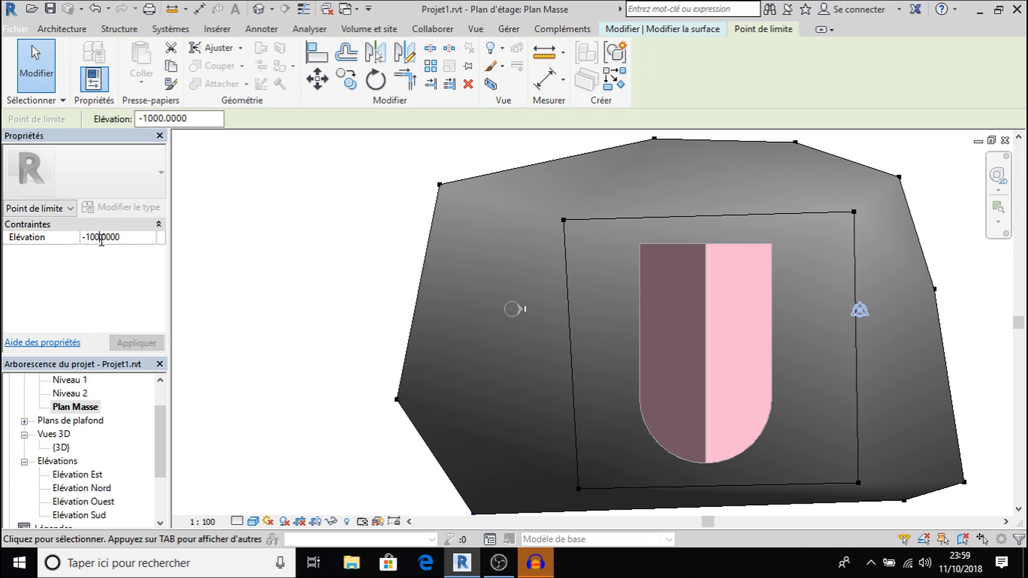
pyautogui.press('BackSpace')
pyautogui.press('BackSpace')
pyautogui.press('BackSpace')
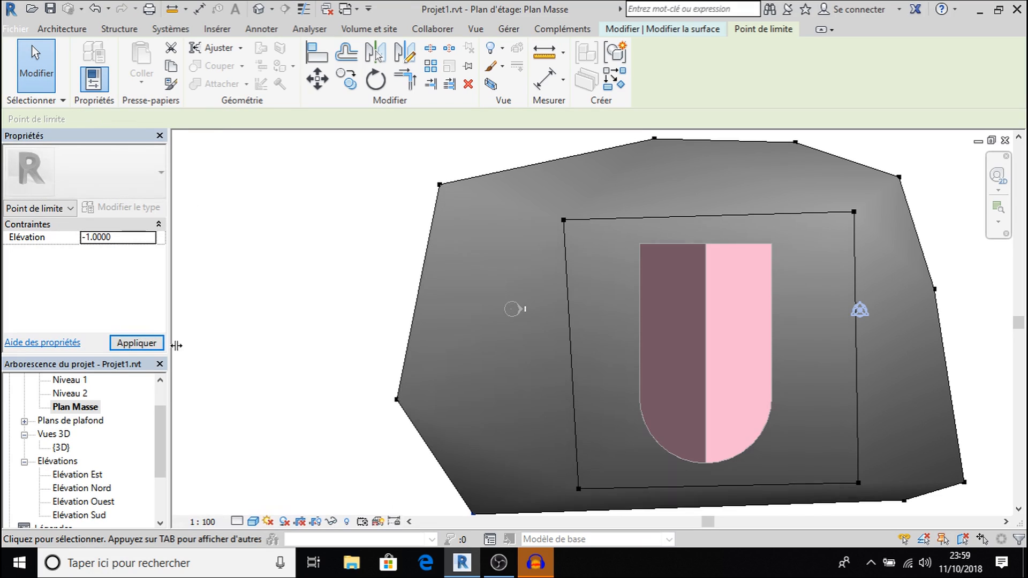
pyautogui.hotkey('ctrl', 'z')
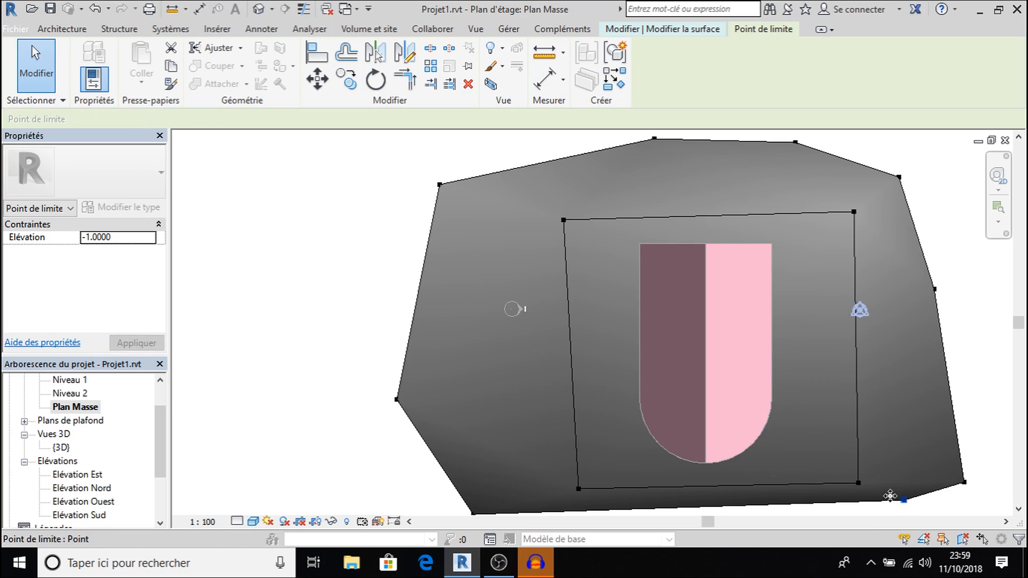
# Step: Set the elevation of the two outer boundary points at the terrain's lower-right end to -1
pyautogui.click(104, 238)
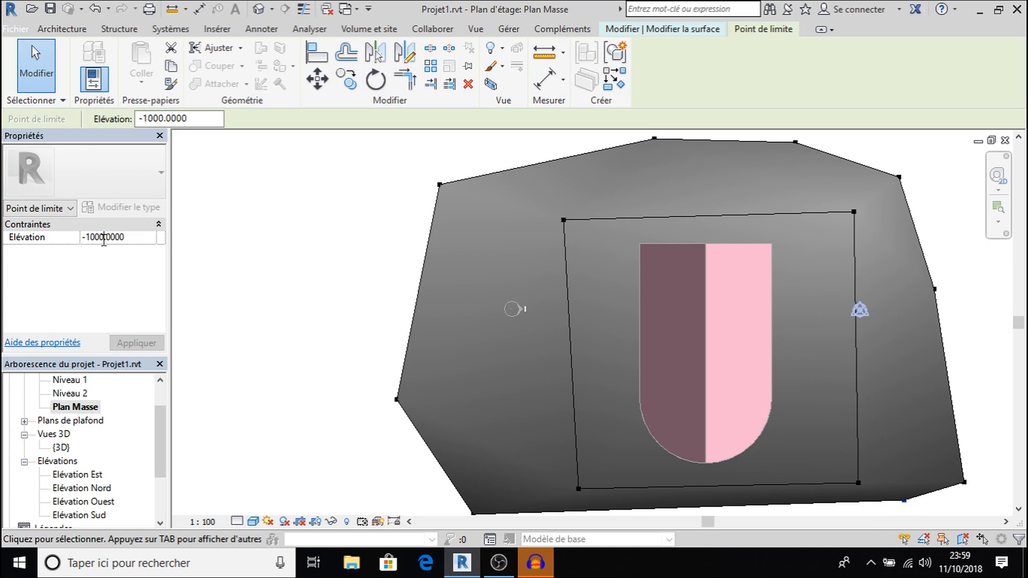
pyautogui.press('BackSpace')
pyautogui.press('BackSpace')
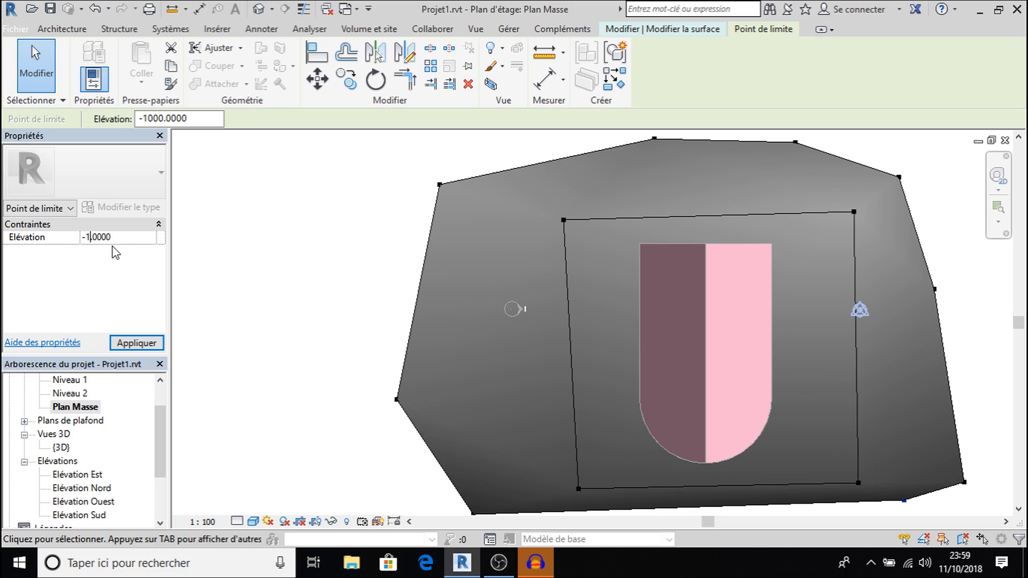
pyautogui.write('.')
pyautogui.press('Return')
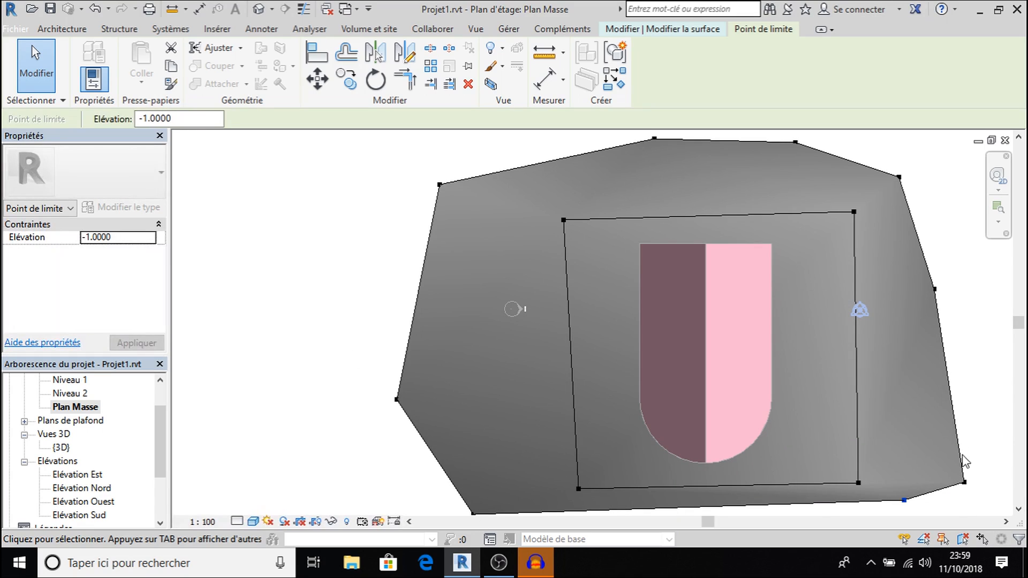
pyautogui.click(964, 483)
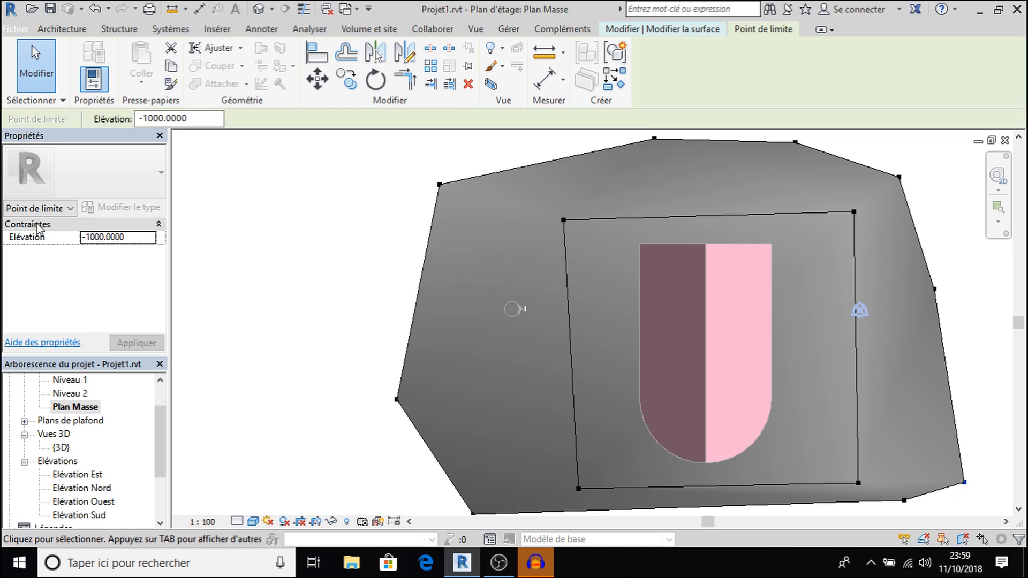
pyautogui.click(102, 236)
pyautogui.press('BackSpace')
pyautogui.press('BackSpace')
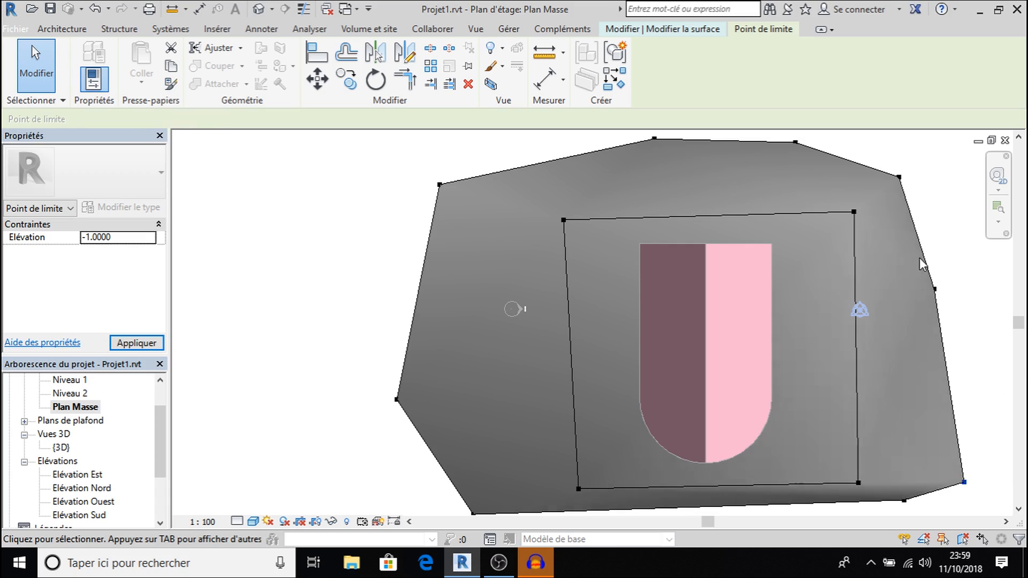
# Step: Set the elevation of the outer boundary point midway along the terrain's right side to -1
pyautogui.click(937, 288)
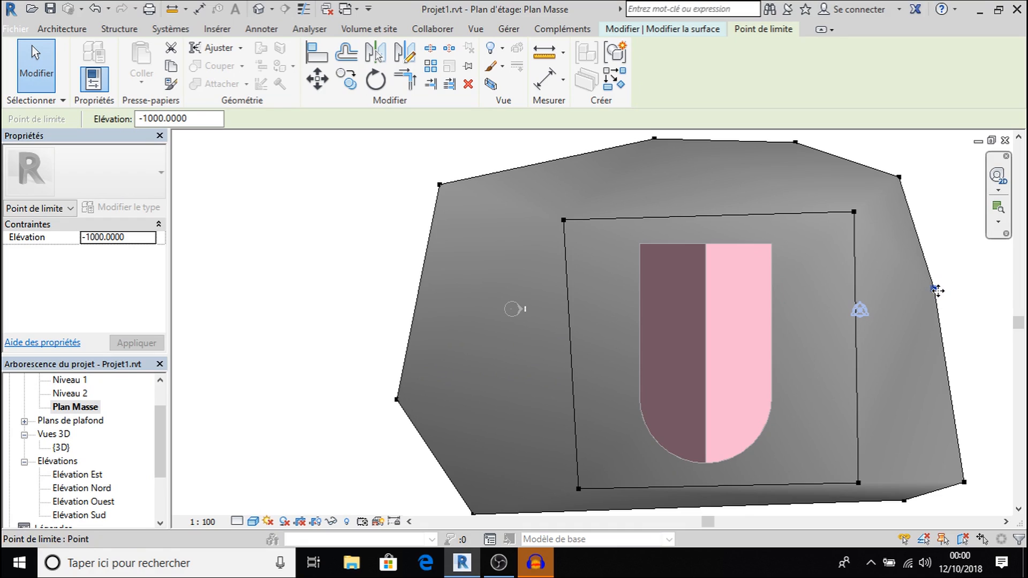
pyautogui.click(105, 240)
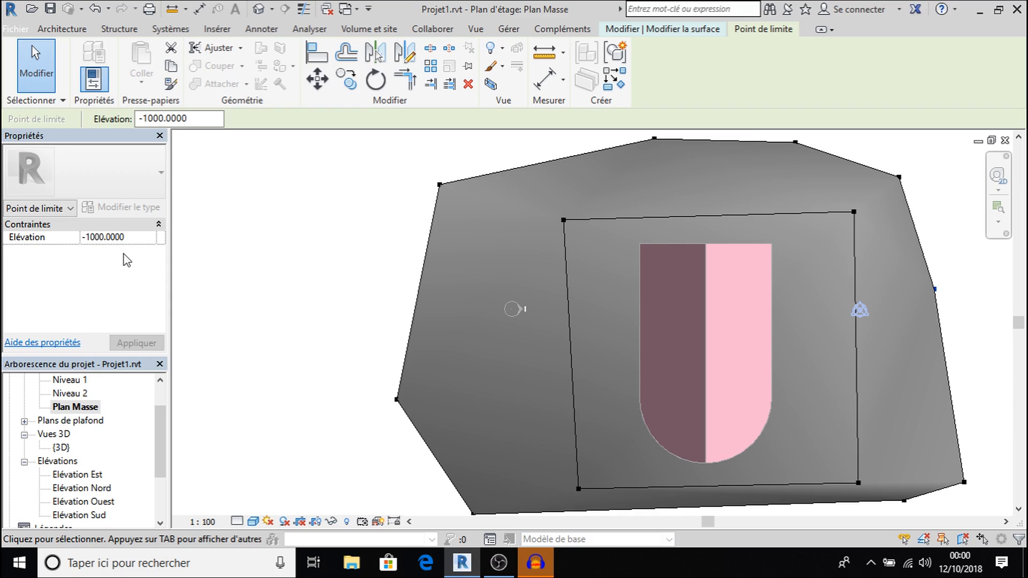
pyautogui.press('BackSpace')
pyautogui.press('BackSpace')
pyautogui.press('BackSpace')
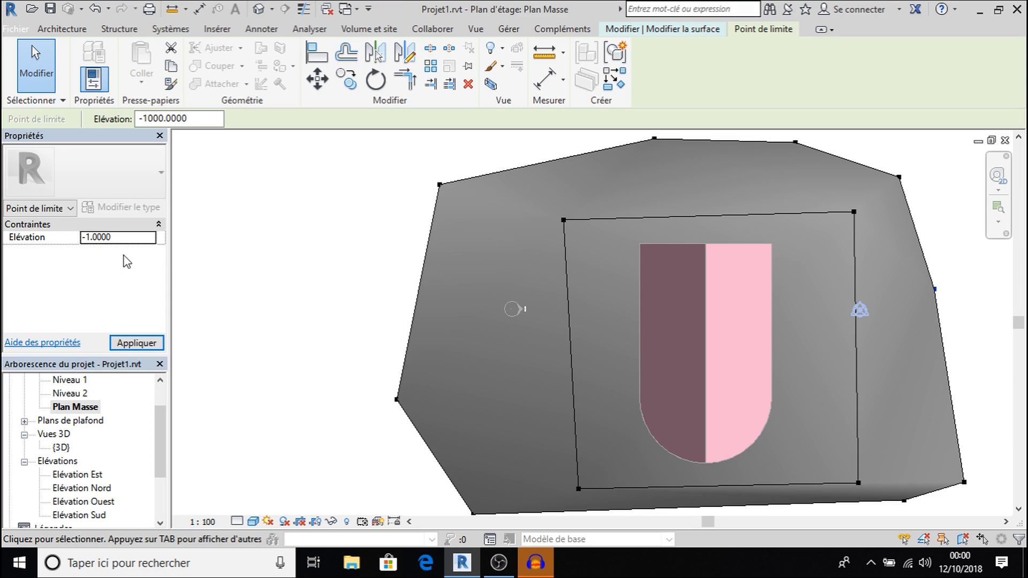
pyautogui.press('Return')
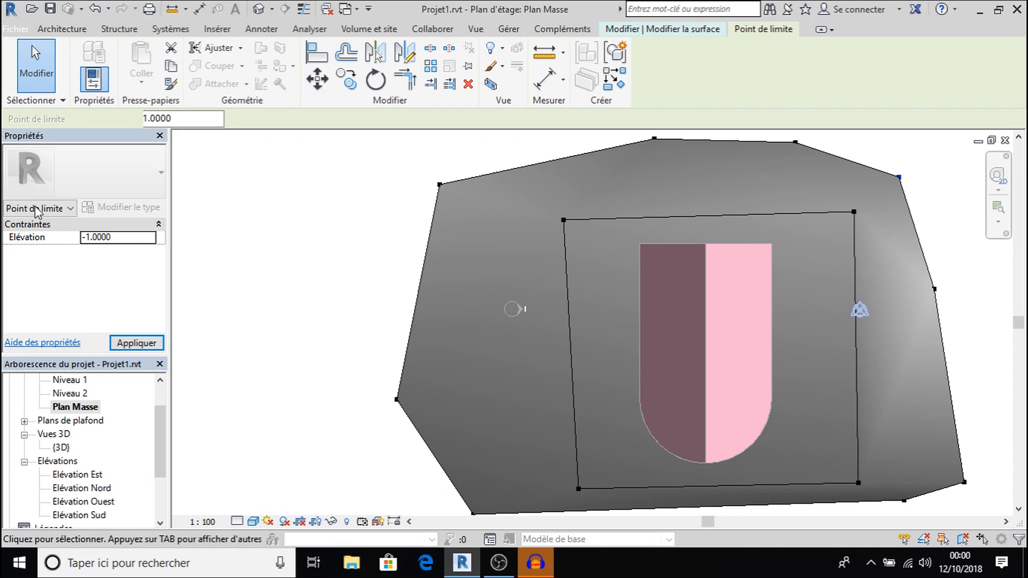
# Step: Set the elevation of the terrain's upper-right outer boundary point to -1
pyautogui.click(106, 238)
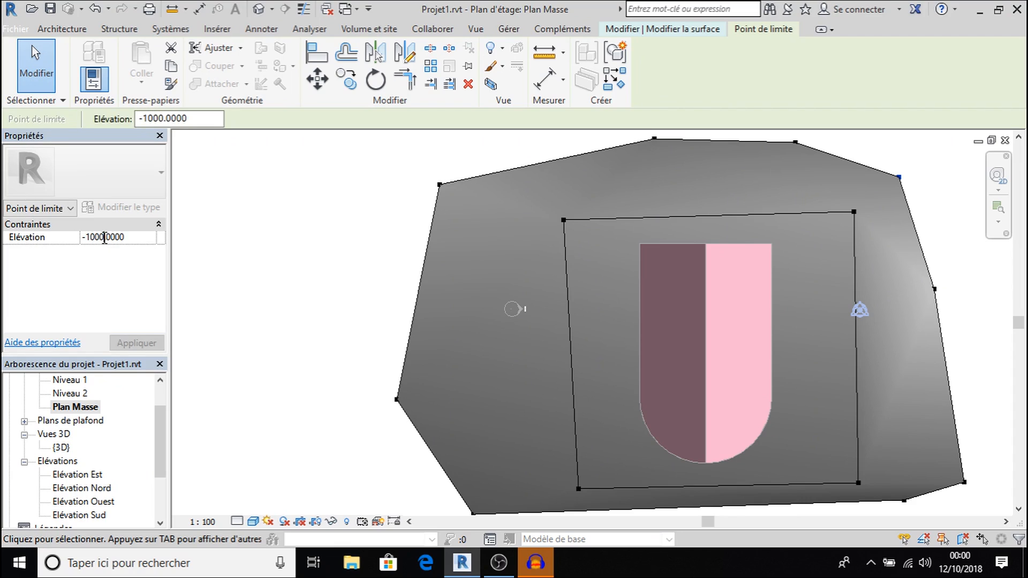
pyautogui.press('BackSpace')
pyautogui.press('BackSpace')
pyautogui.press('BackSpace')
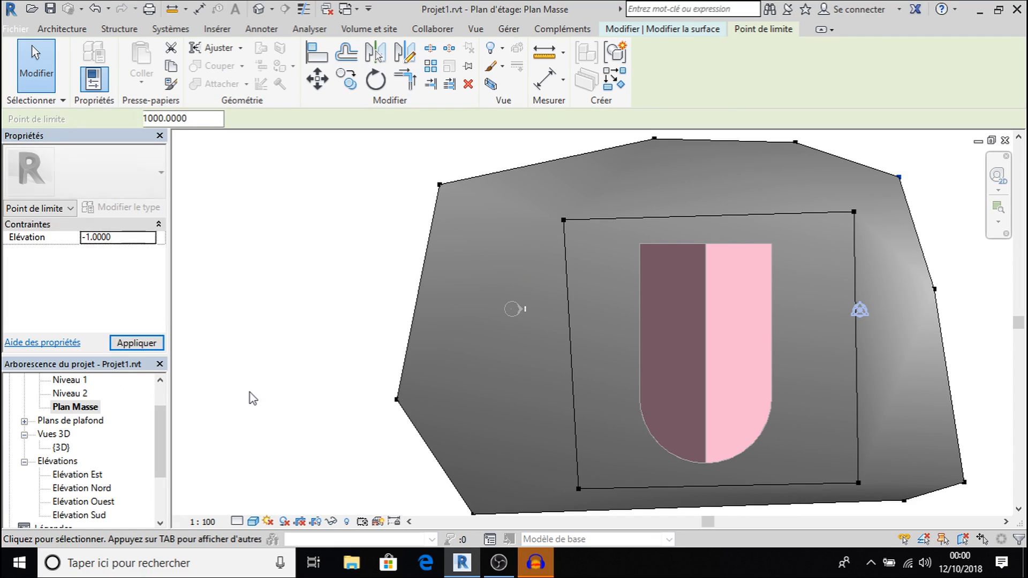
pyautogui.click(140, 344)
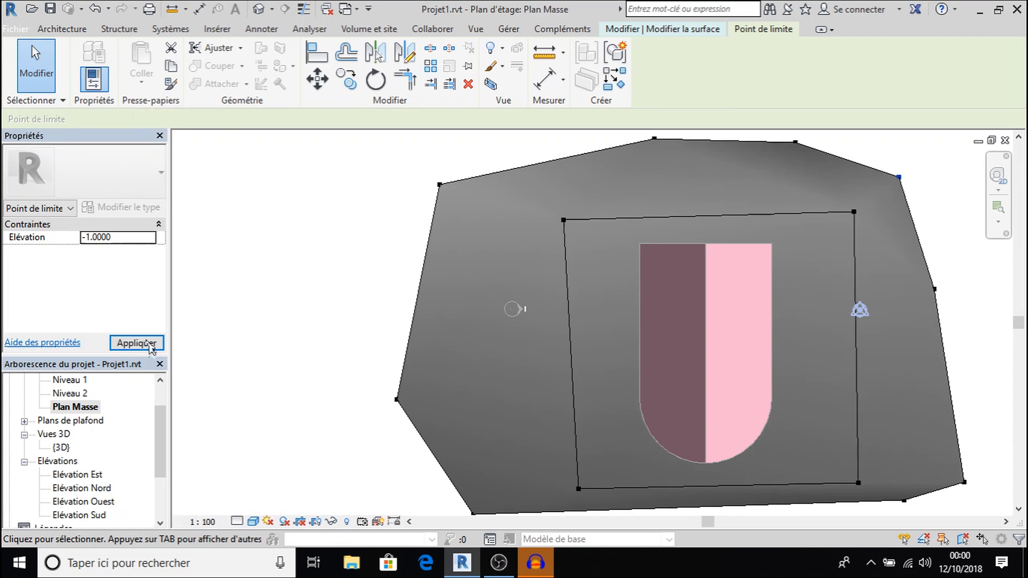
# Step: Set the elevation of the two outer boundary points along the terrain's upper edge to -1
pyautogui.click(795, 142)
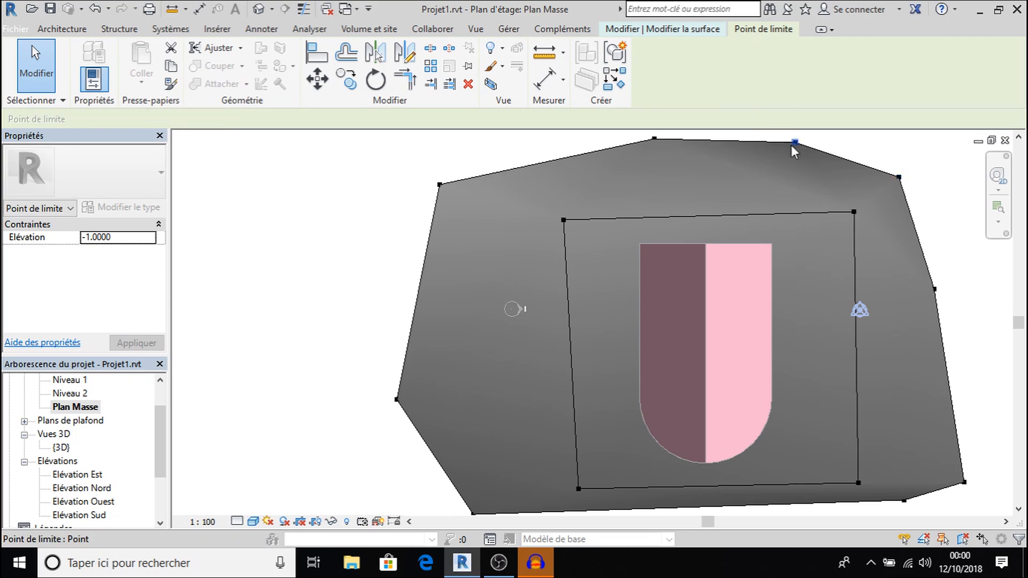
pyautogui.click(106, 237)
pyautogui.press('BackSpace')
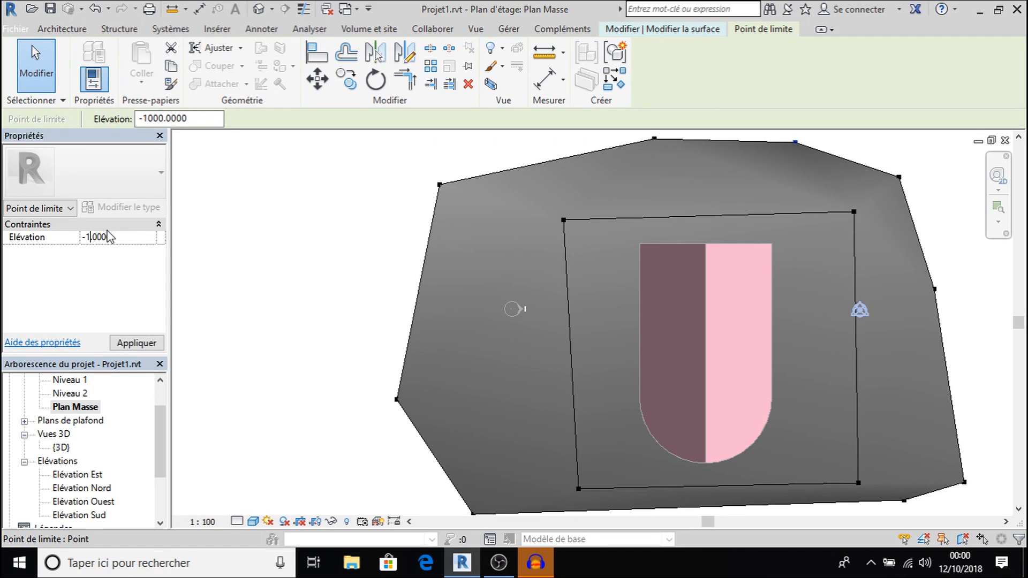
pyautogui.click(654, 140)
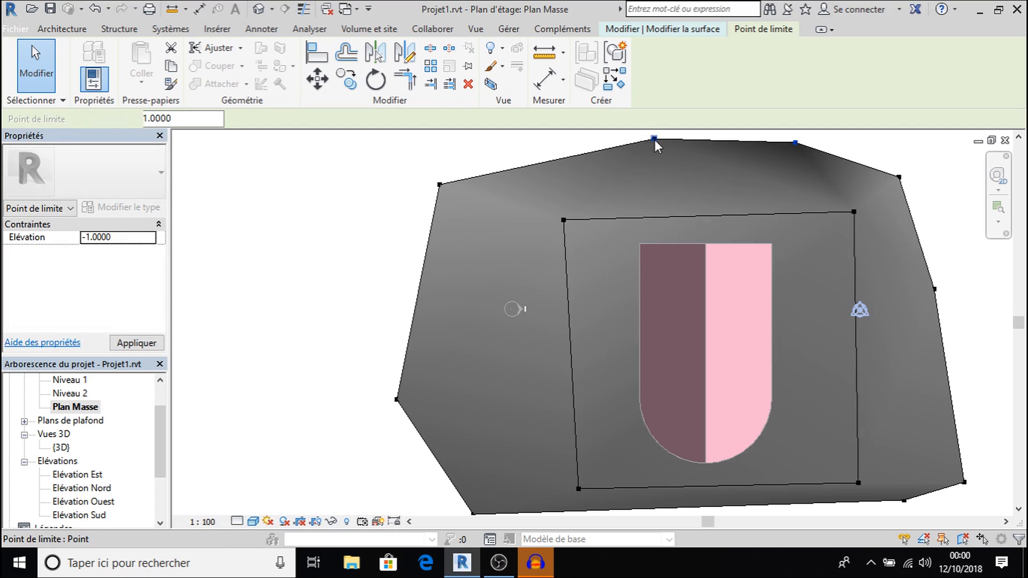
pyautogui.click(105, 237)
pyautogui.press('BackSpace')
pyautogui.press('BackSpace')
pyautogui.press('BackSpace')
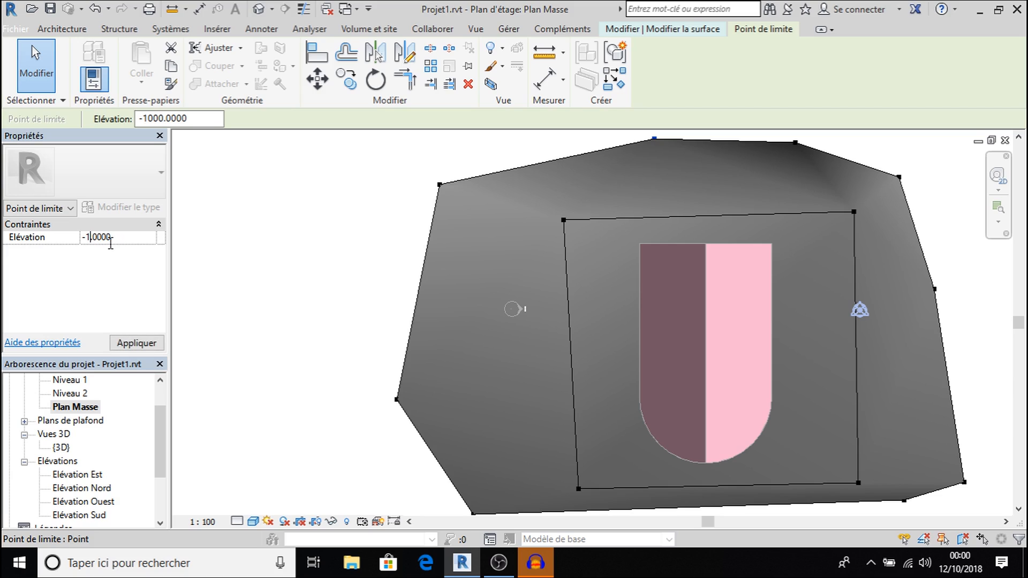
pyautogui.click(211, 359)
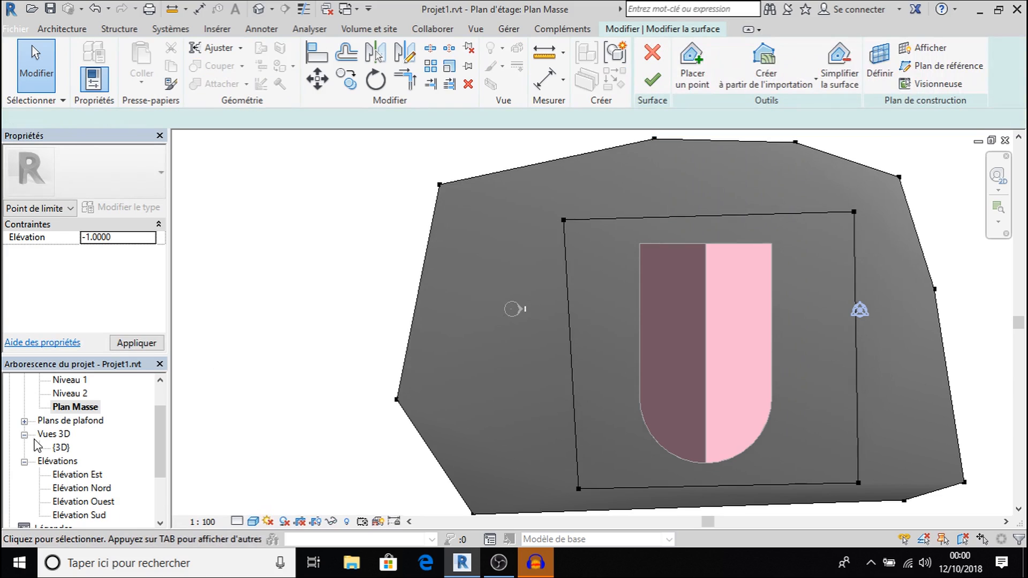
# Step: Open the {3D} view and finish editing the topographic surface
pyautogui.click(61, 447)
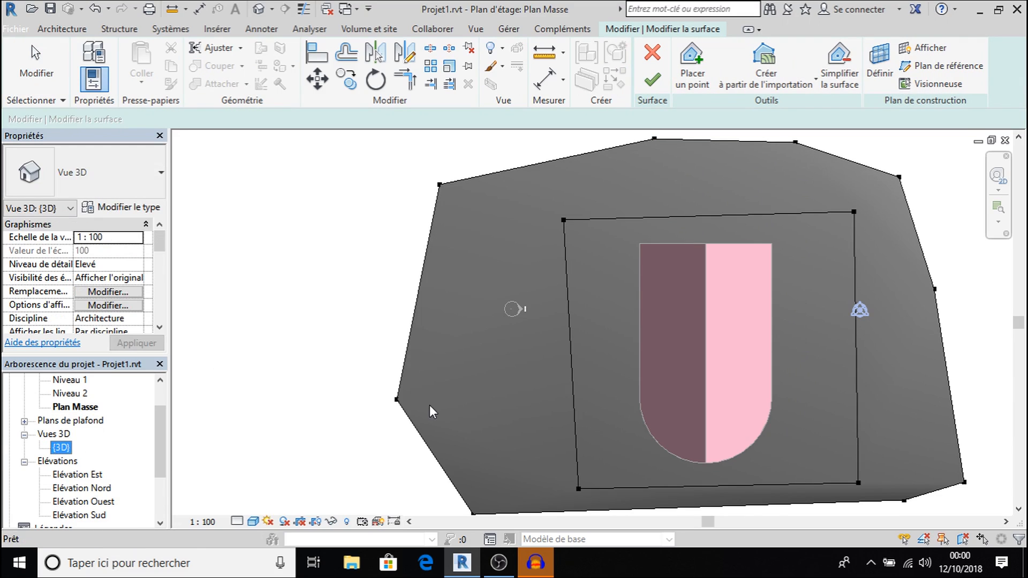
pyautogui.doubleClick(61, 447)
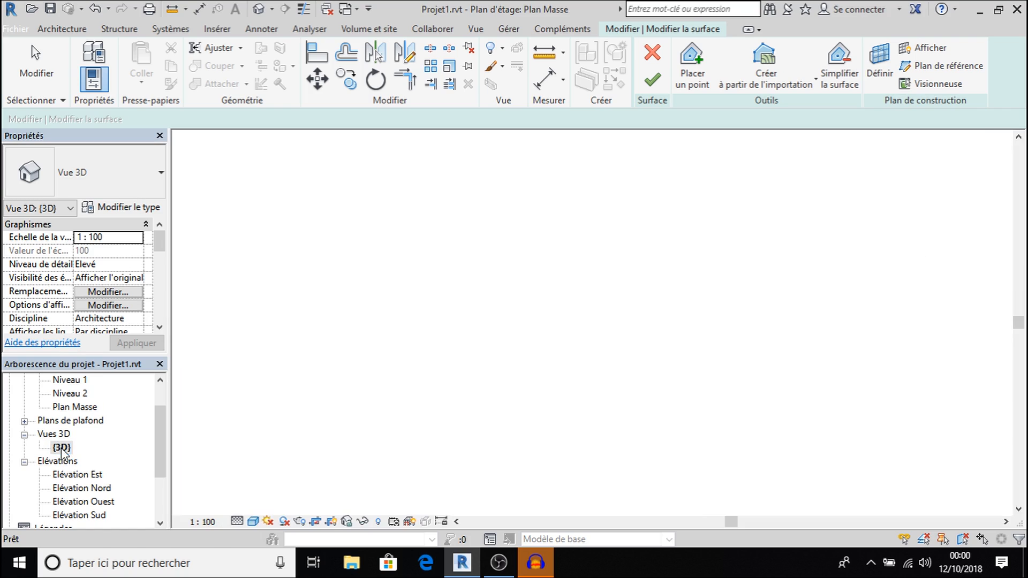
pyautogui.click(658, 81)
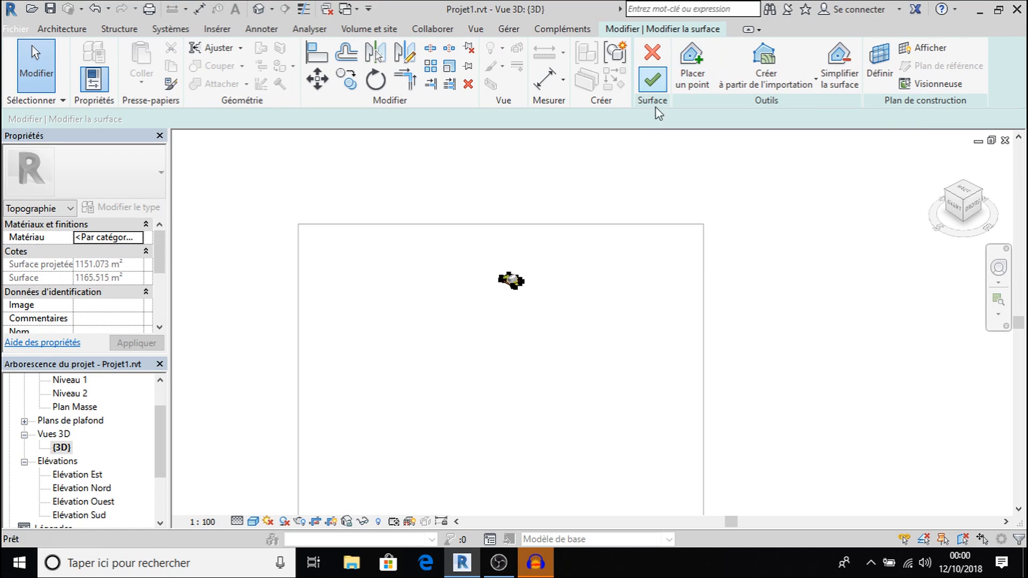
# Step: Examine the terrain's slope around the house in the {3D} view from several horizontal directions, including the back and right sides
pyautogui.scroll(5, 490, 441)
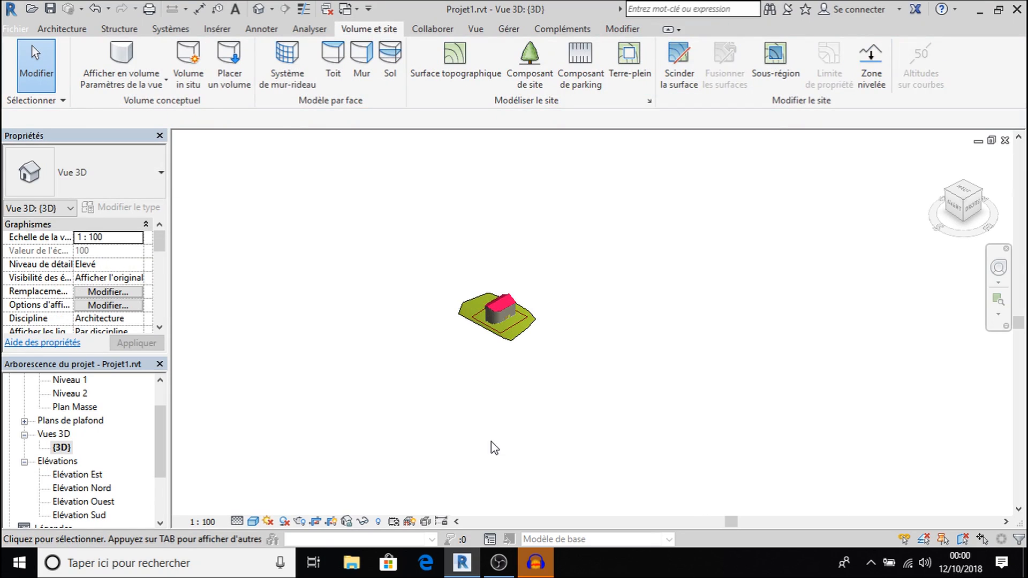
pyautogui.moveTo(629, 216); pyautogui.dragTo(640, 322, button='middle')
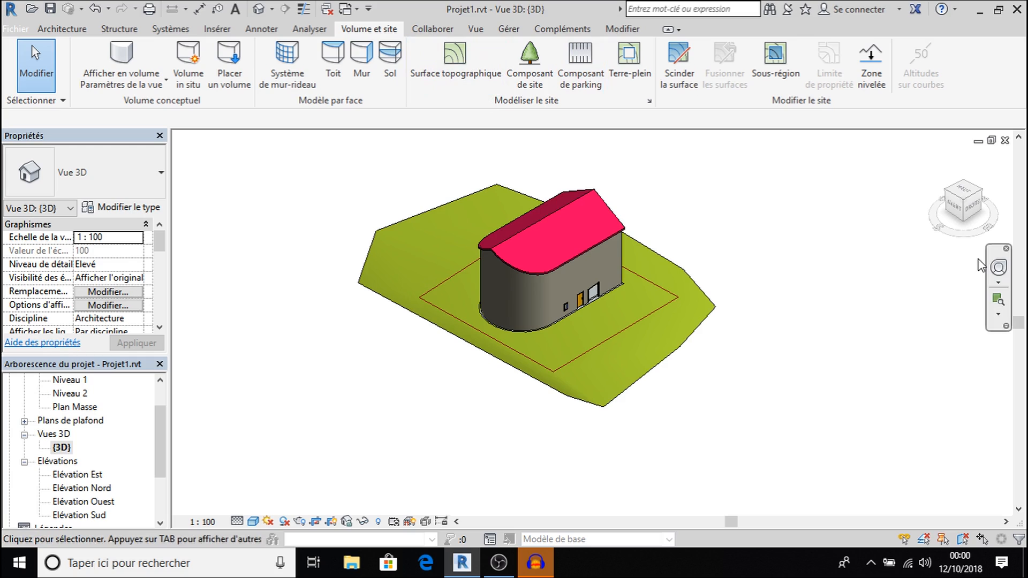
pyautogui.click(963, 212)
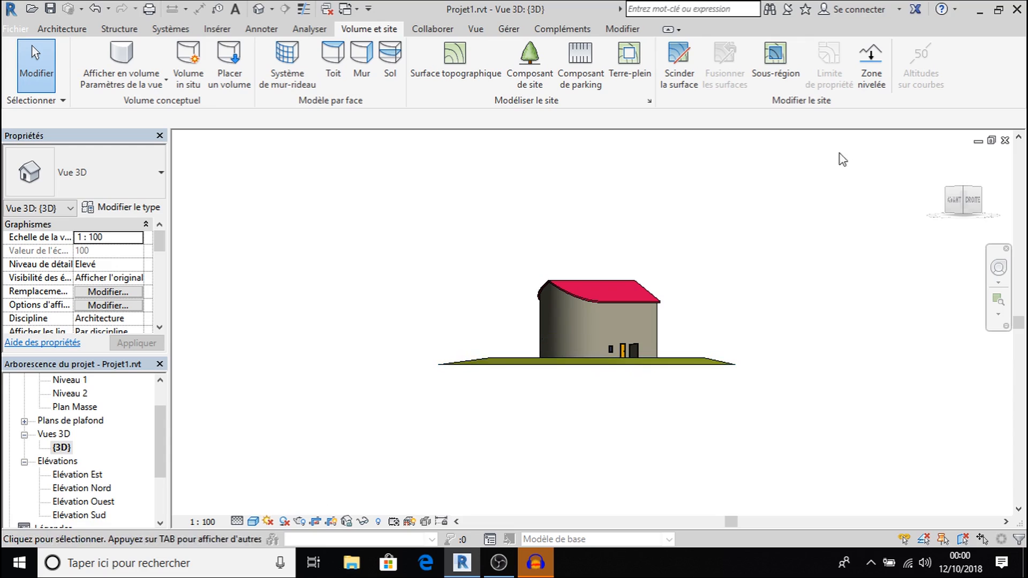
pyautogui.click(951, 201)
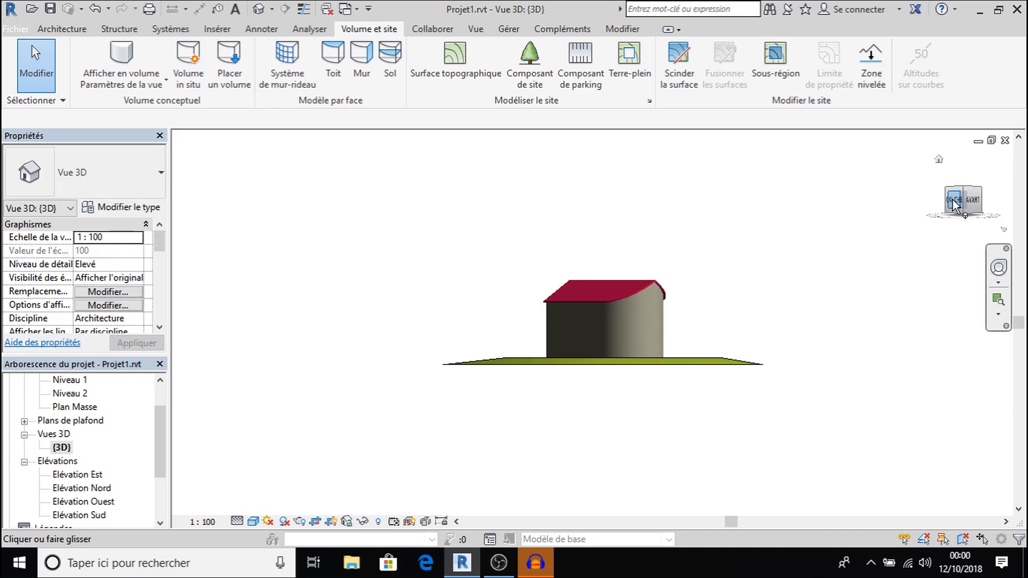
pyautogui.click(948, 201)
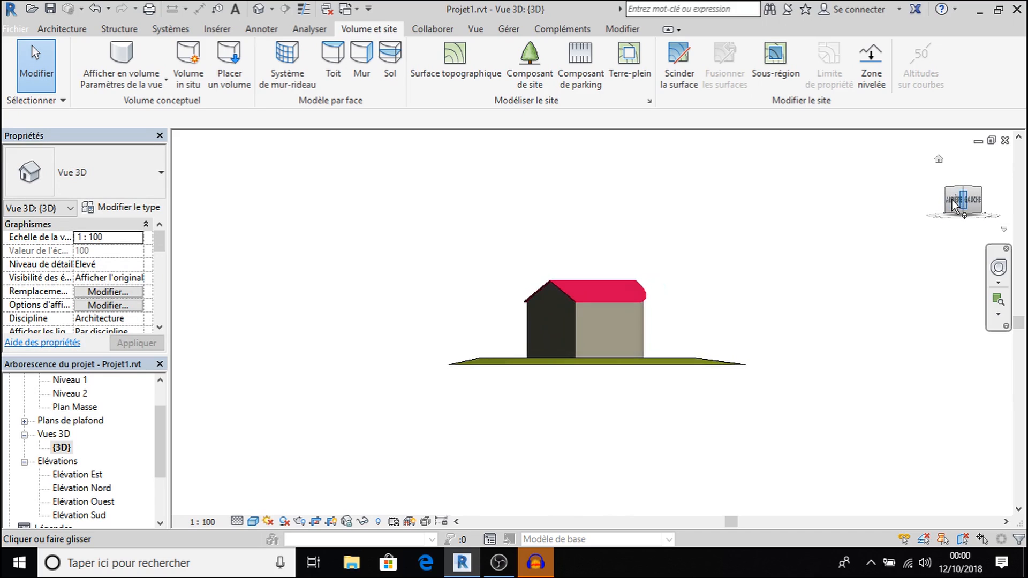
pyautogui.click(952, 202)
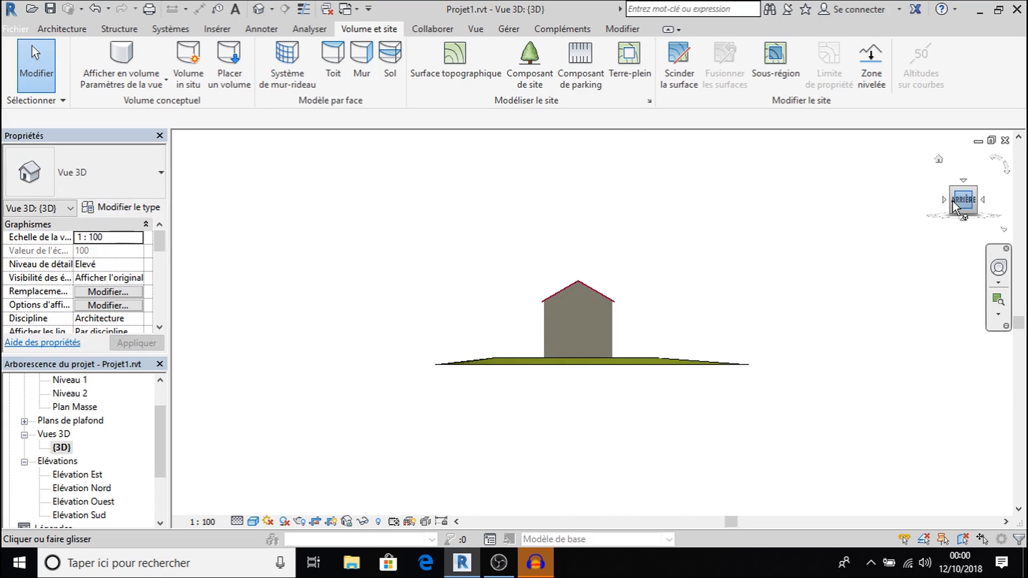
pyautogui.click(951, 201)
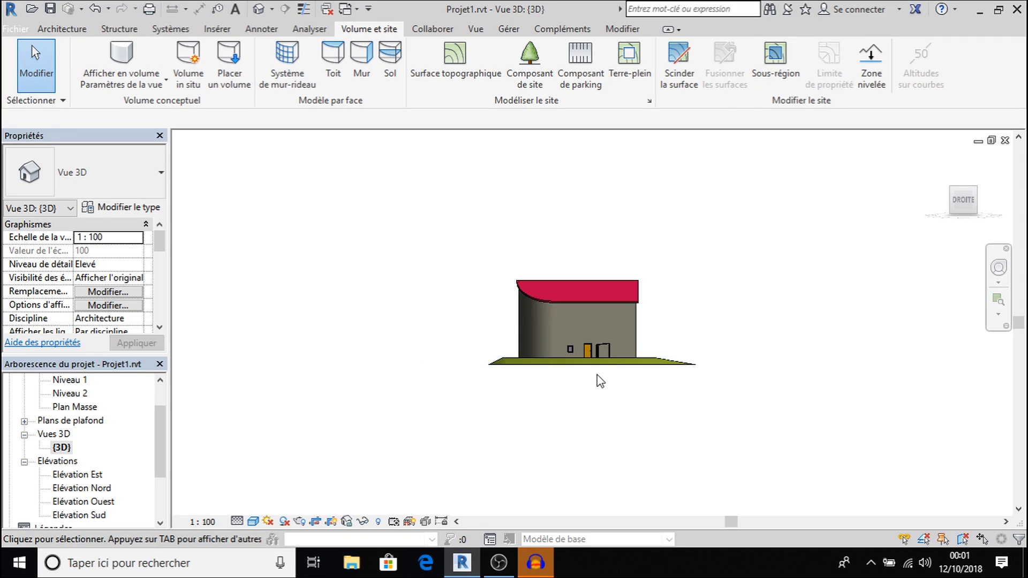
pyautogui.scroll(3, 568, 369)
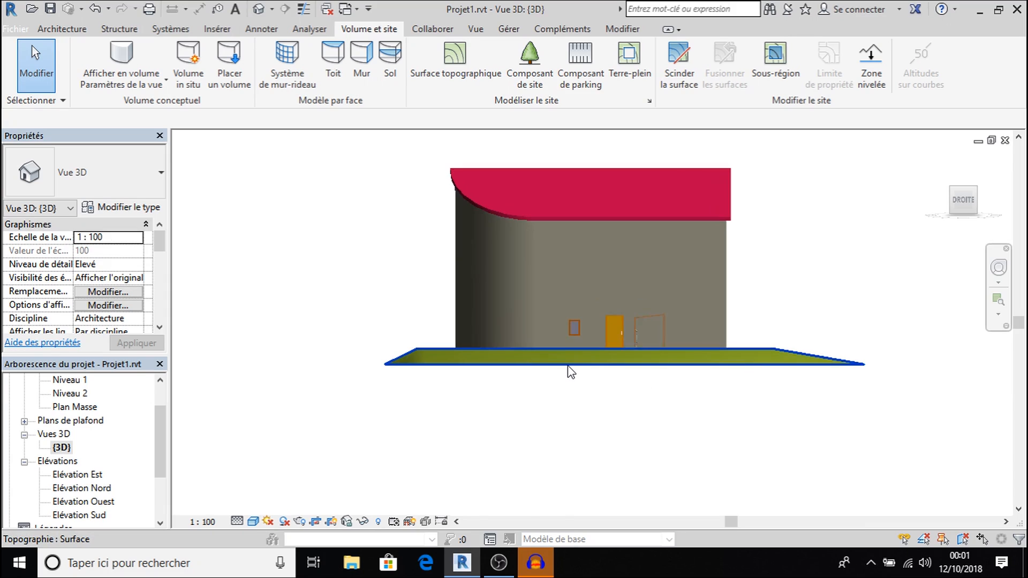
pyautogui.scroll(1, 571, 371)
pyautogui.scroll(-3, 569, 369)
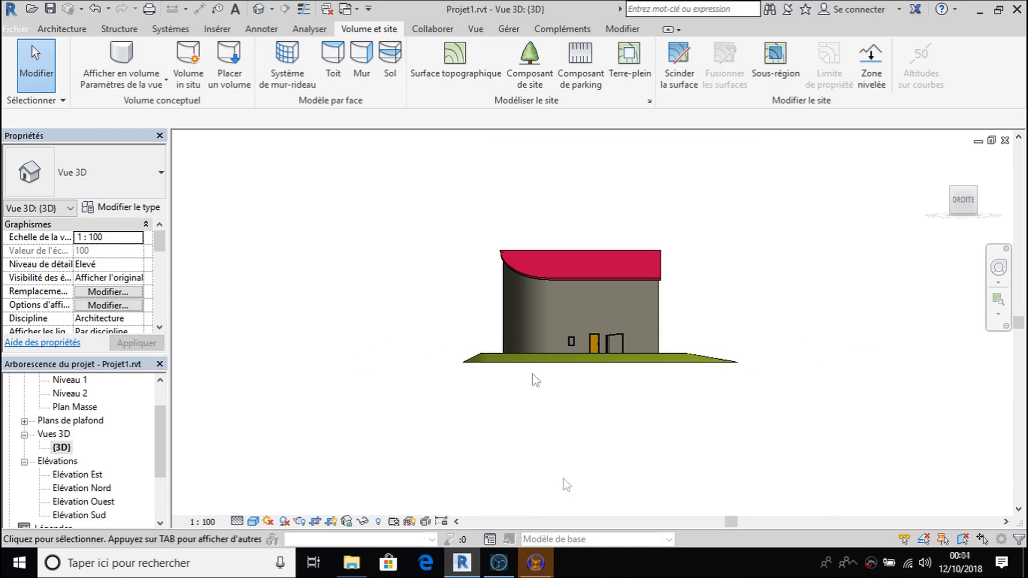